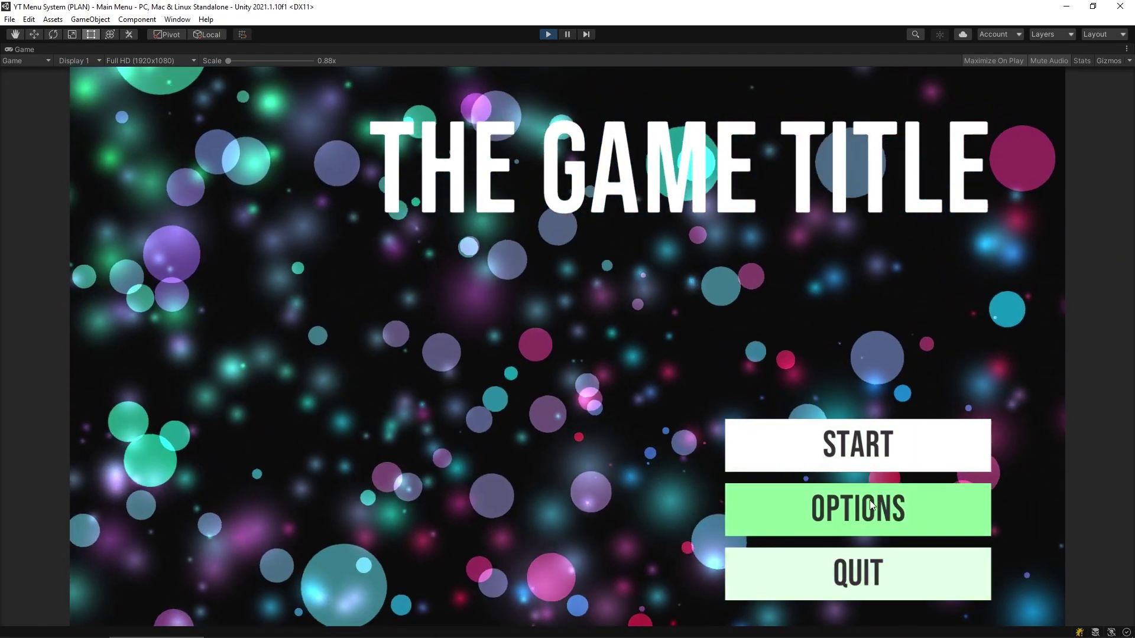
Open and close the demo menu's Options panel, then Start the game to reach the press-any-key screen.
left_click(861, 506)
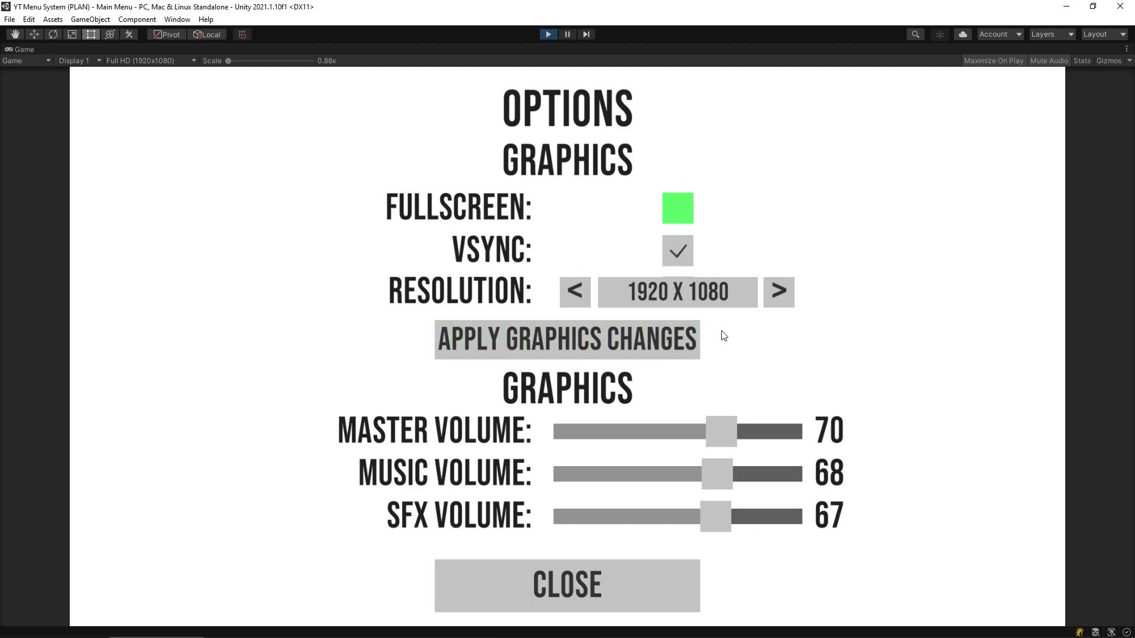
left_click(654, 601)
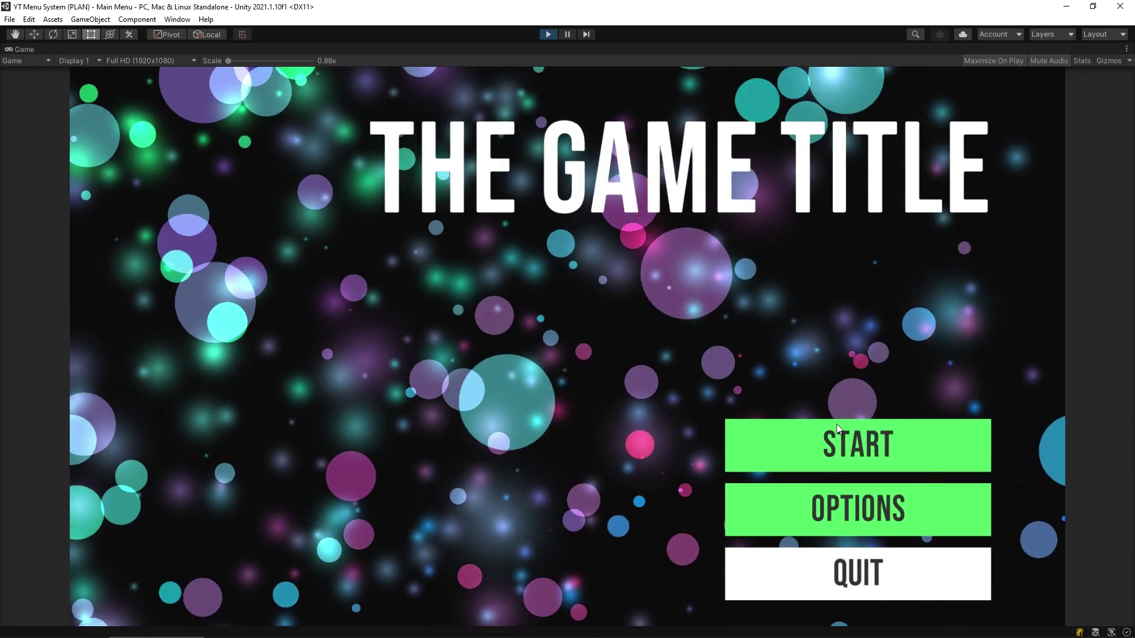
left_click(836, 426)
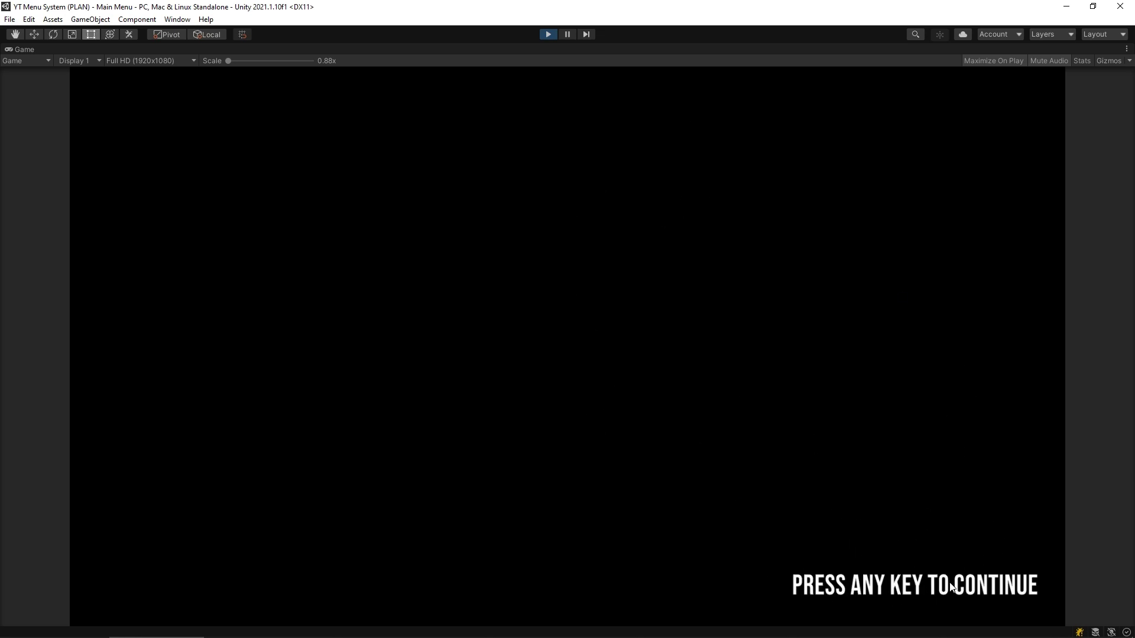
Continue past the press-any-key screen, pause the game with Escape, and return to the main menu.
key("space")
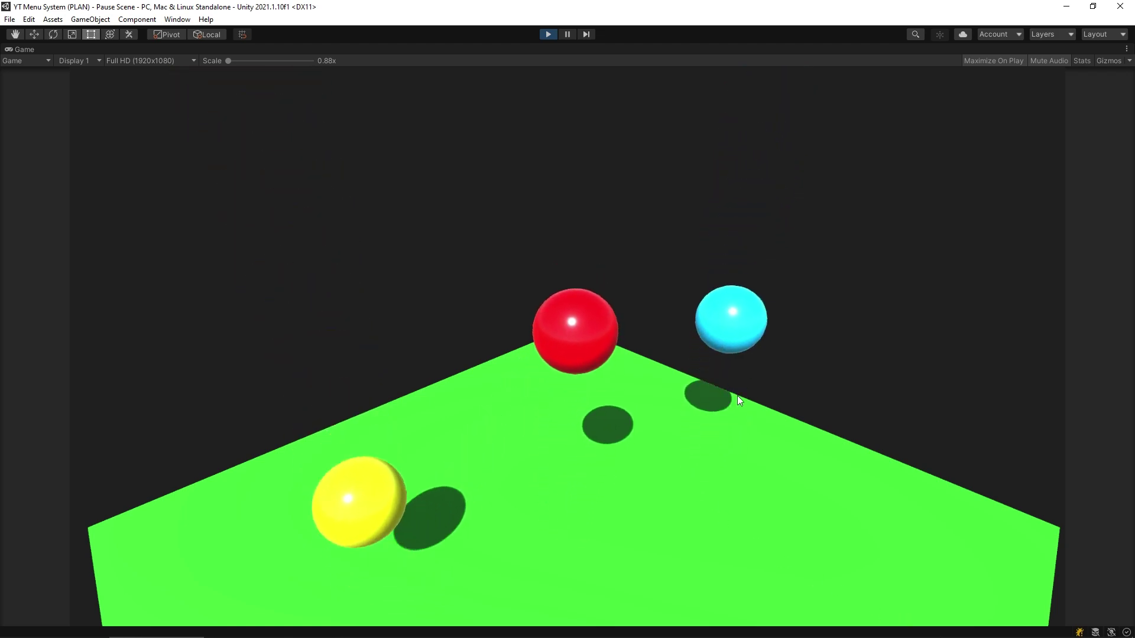
key("Escape")
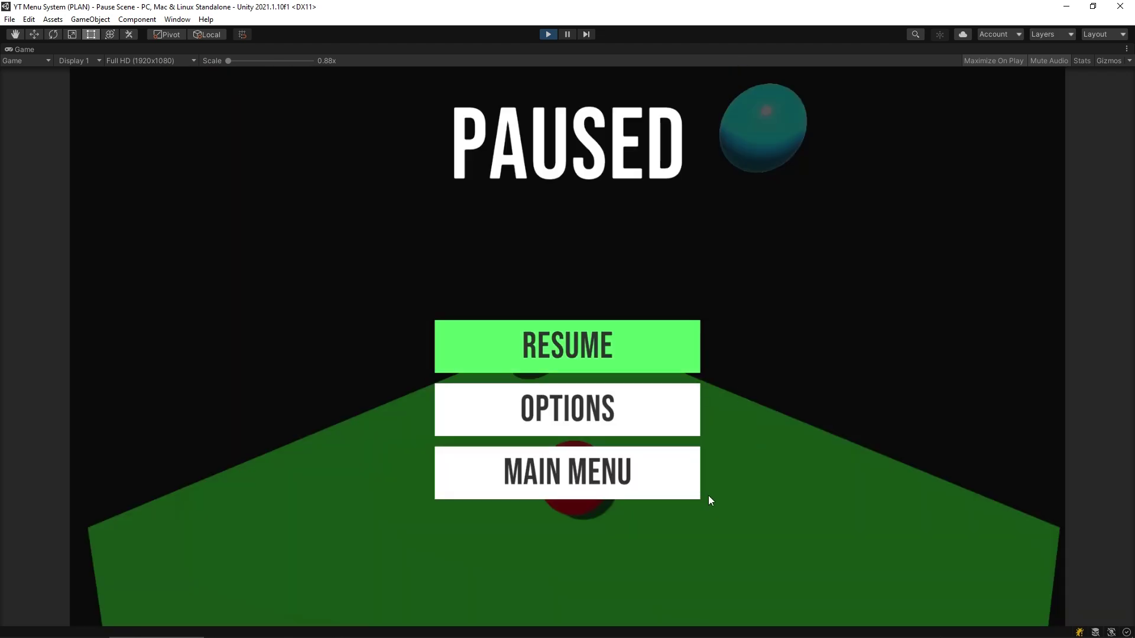
left_click(666, 452)
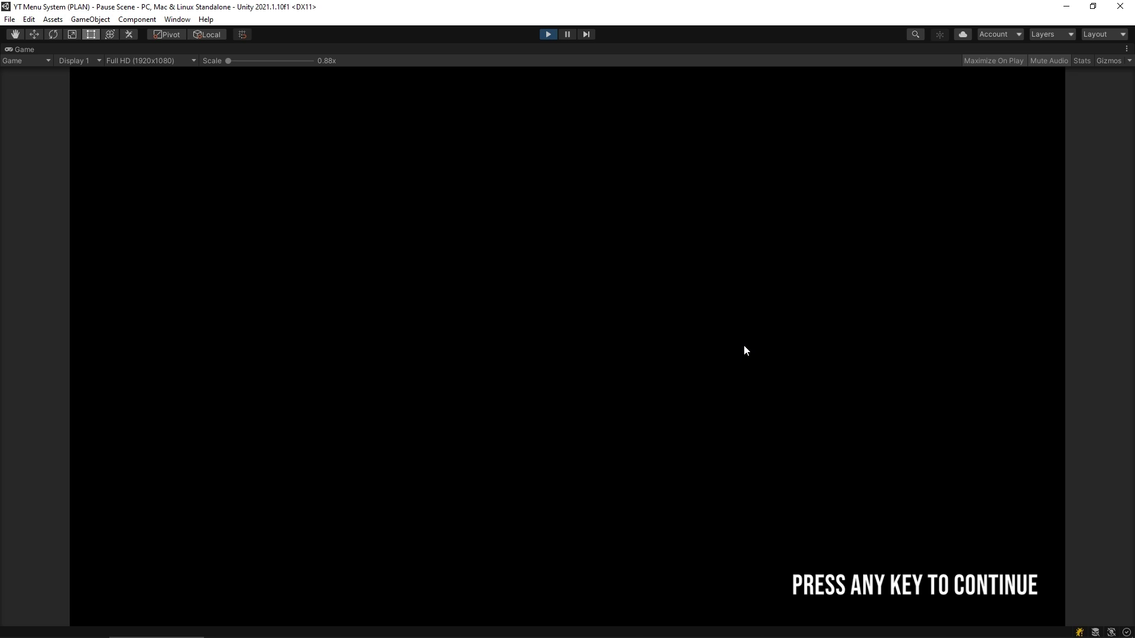
key("space")
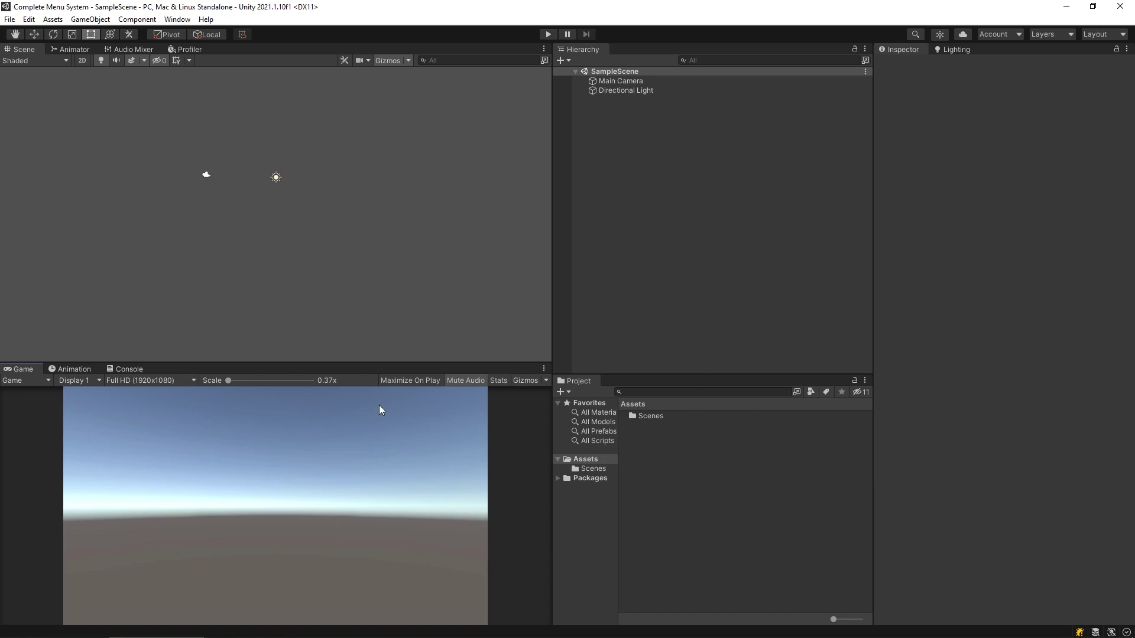
Drag the GamesPlusJames Menu Tutorial Assets package from Explorer into the project and import all its assets.
mouse_move(154, 633)
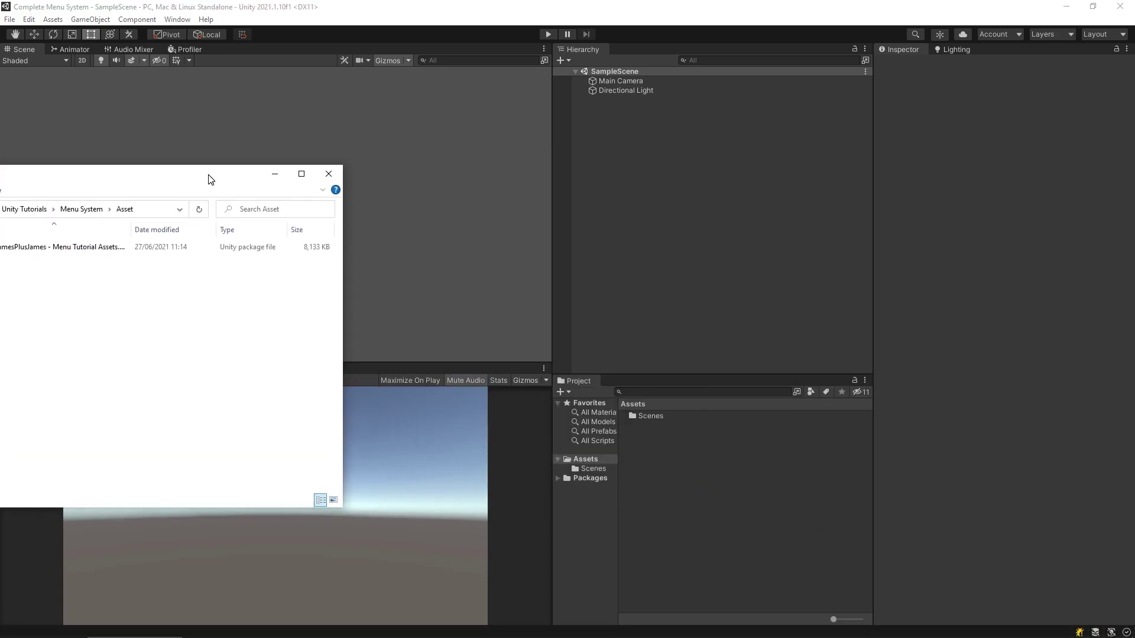
left_click_drag(207, 178, 351, 123)
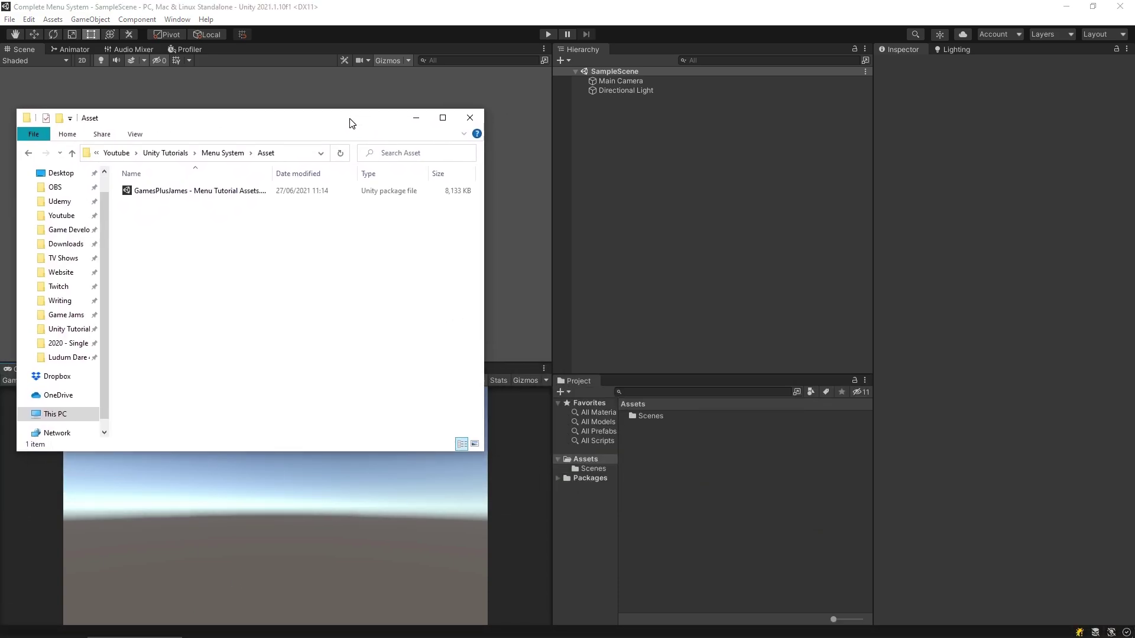
left_click(181, 192)
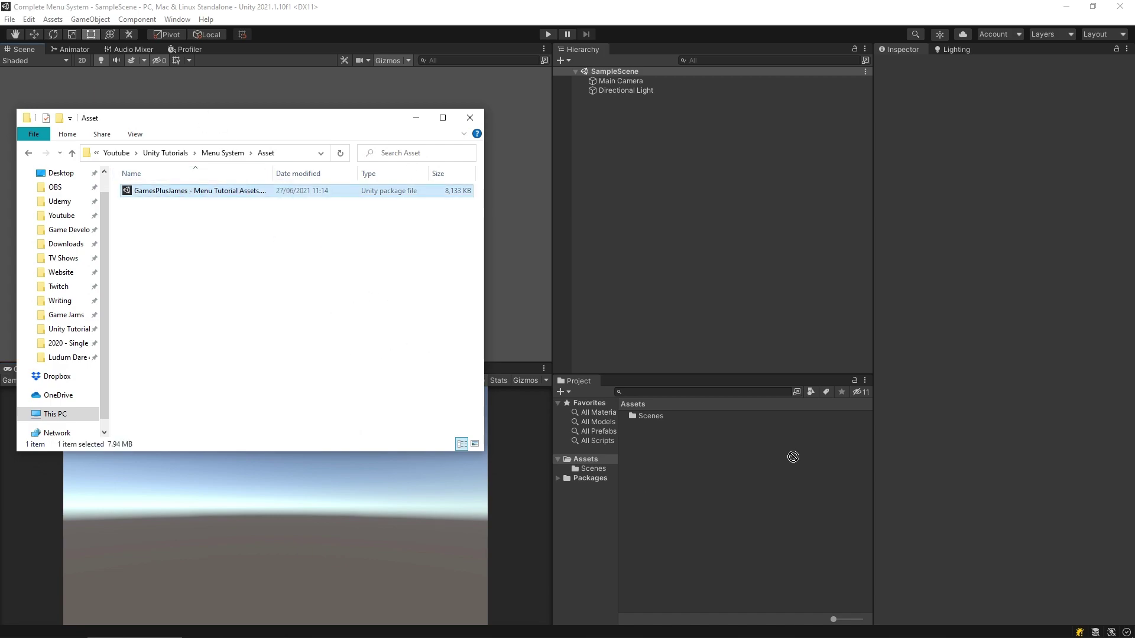
left_click_drag(794, 457, 703, 485)
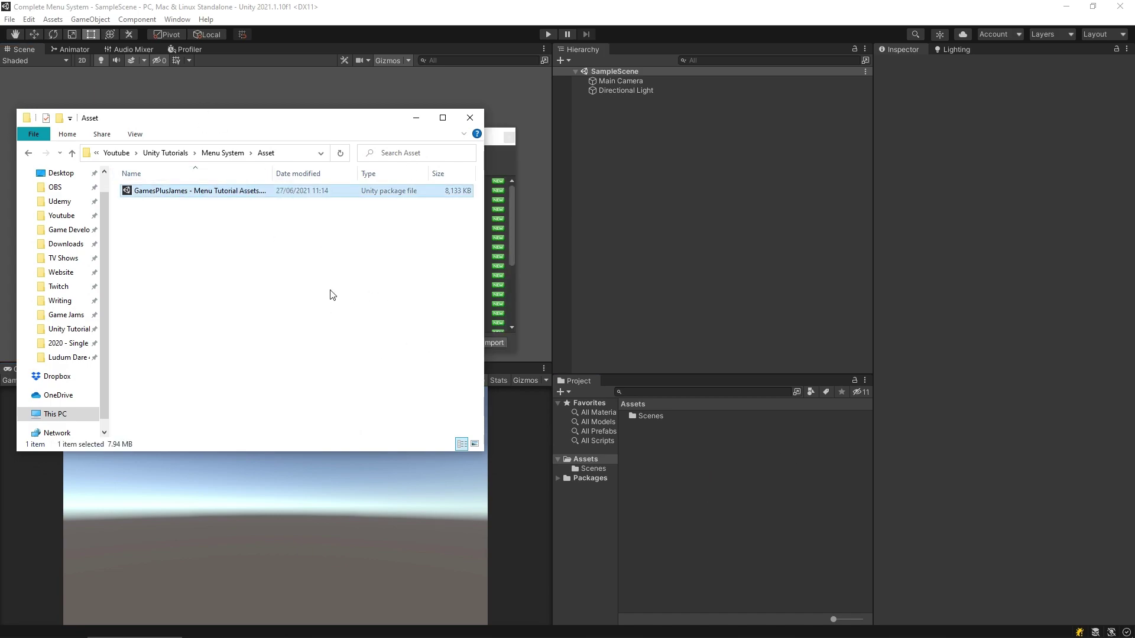
left_click(607, 257)
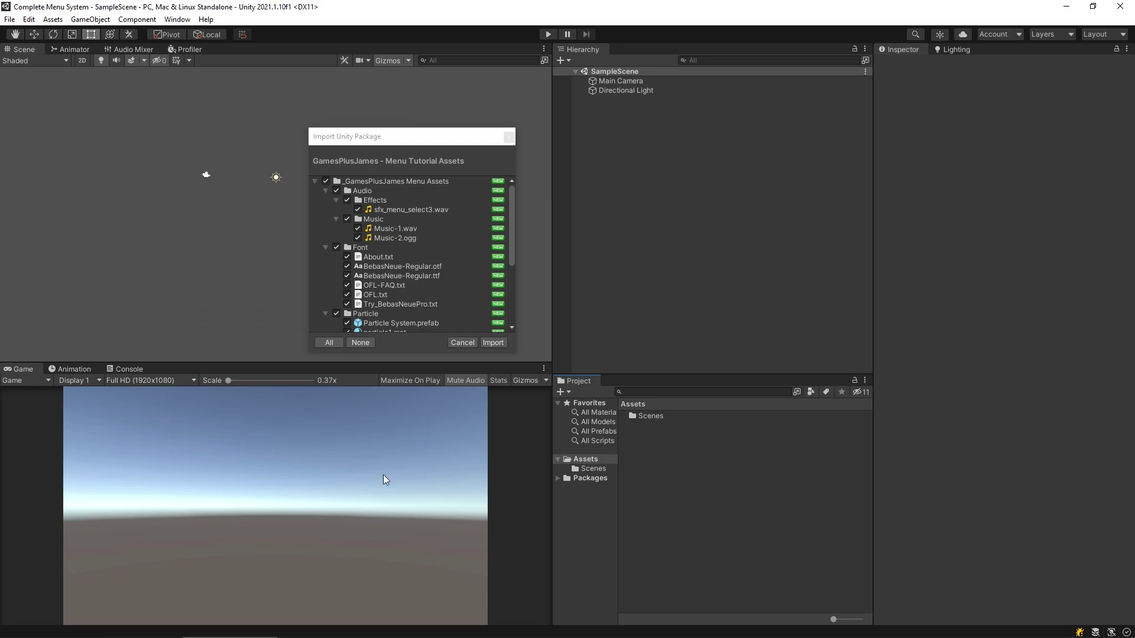
left_click(494, 344)
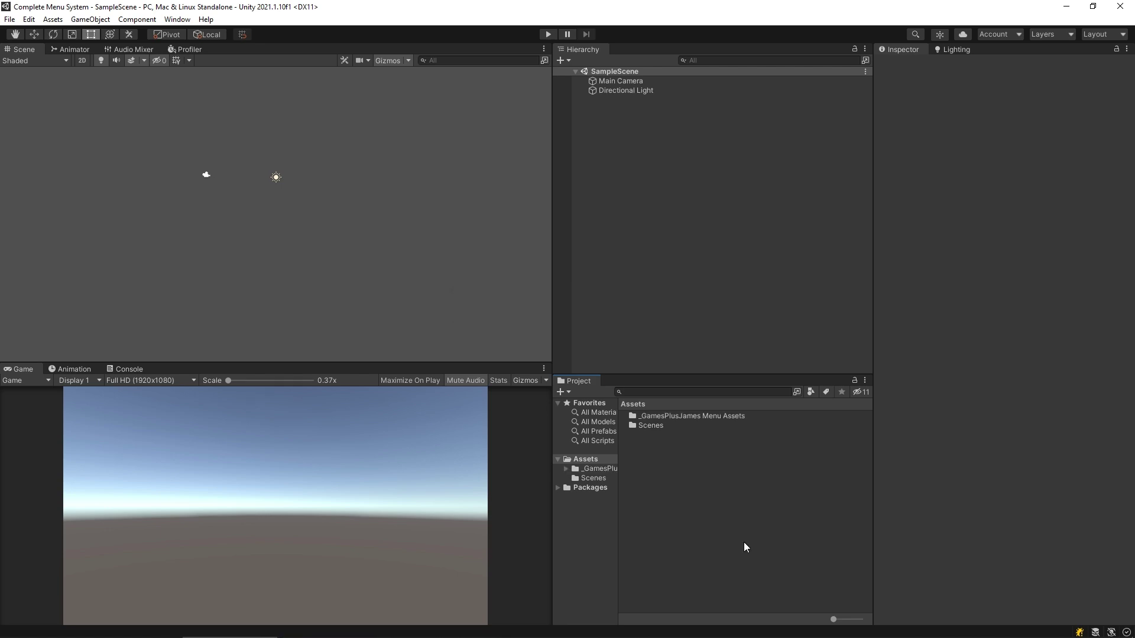
Browse the imported Audio folder's Music and Effects subfolders.
left_click(601, 470)
double_click(647, 417)
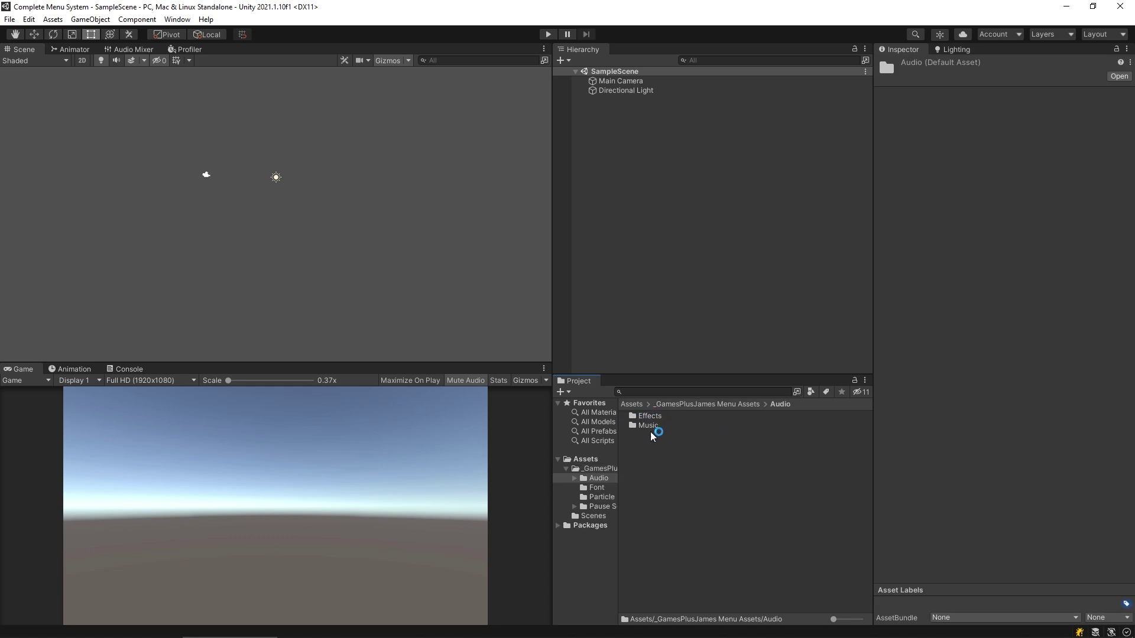
left_click(655, 427)
left_click(606, 488)
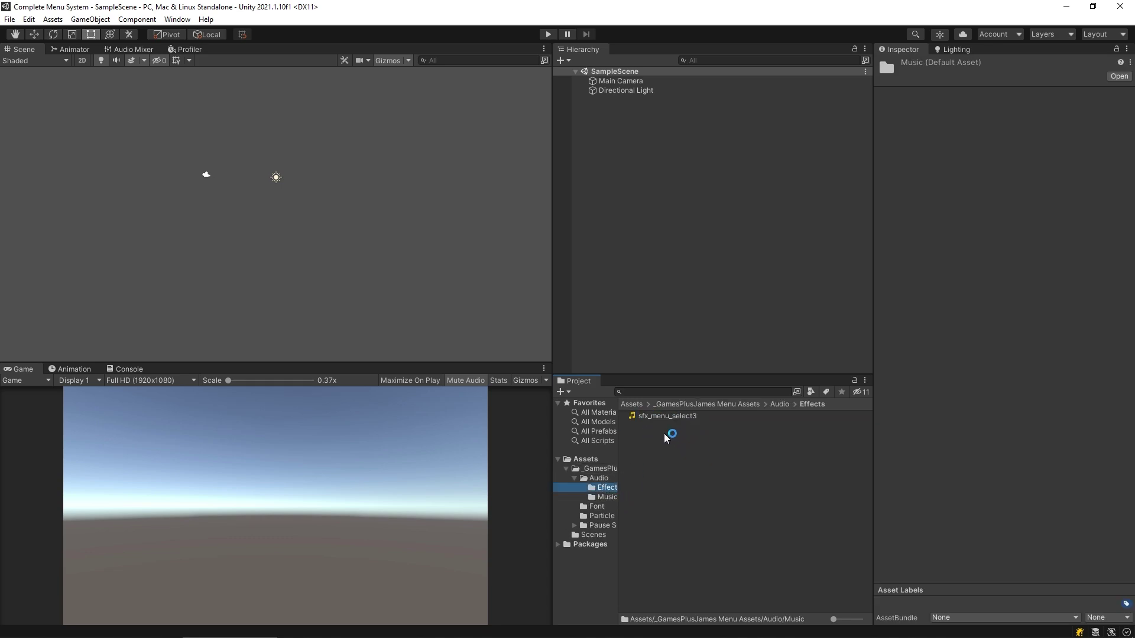
left_click(606, 478)
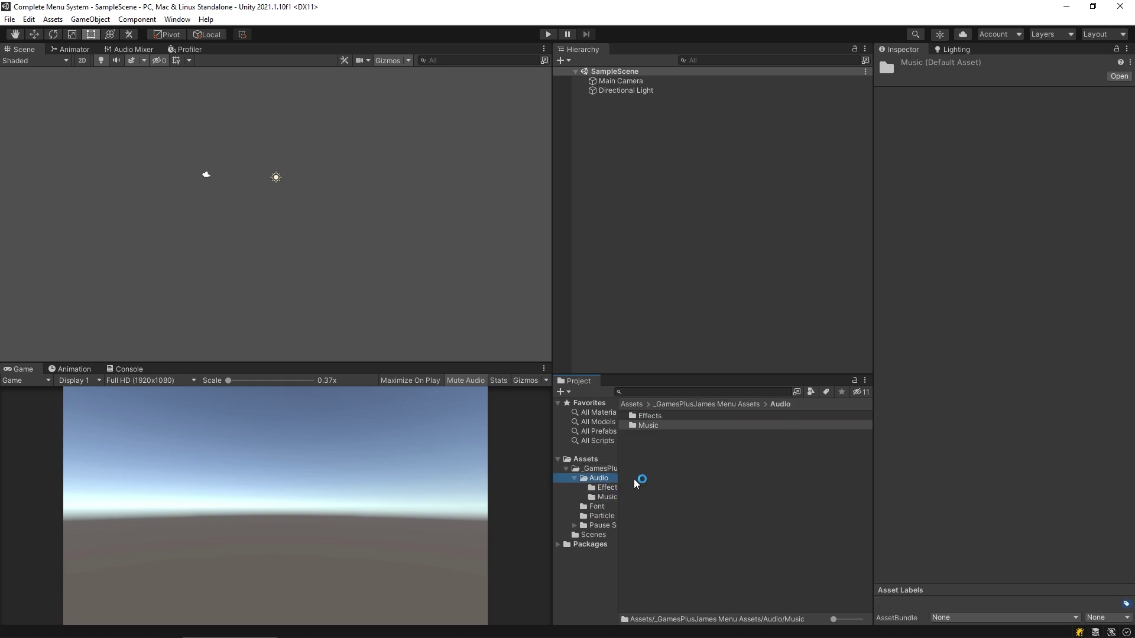
View the Font, Particle and Pause Scene folders, then open the Pause Setup scene.
left_click(597, 507)
left_click(602, 517)
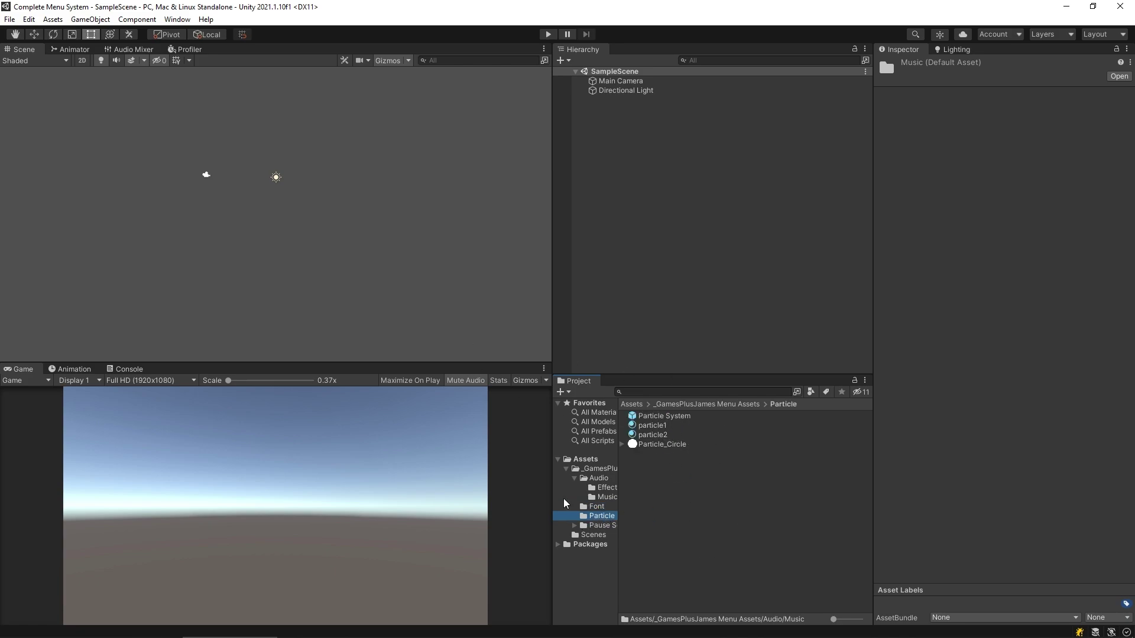
left_click(603, 526)
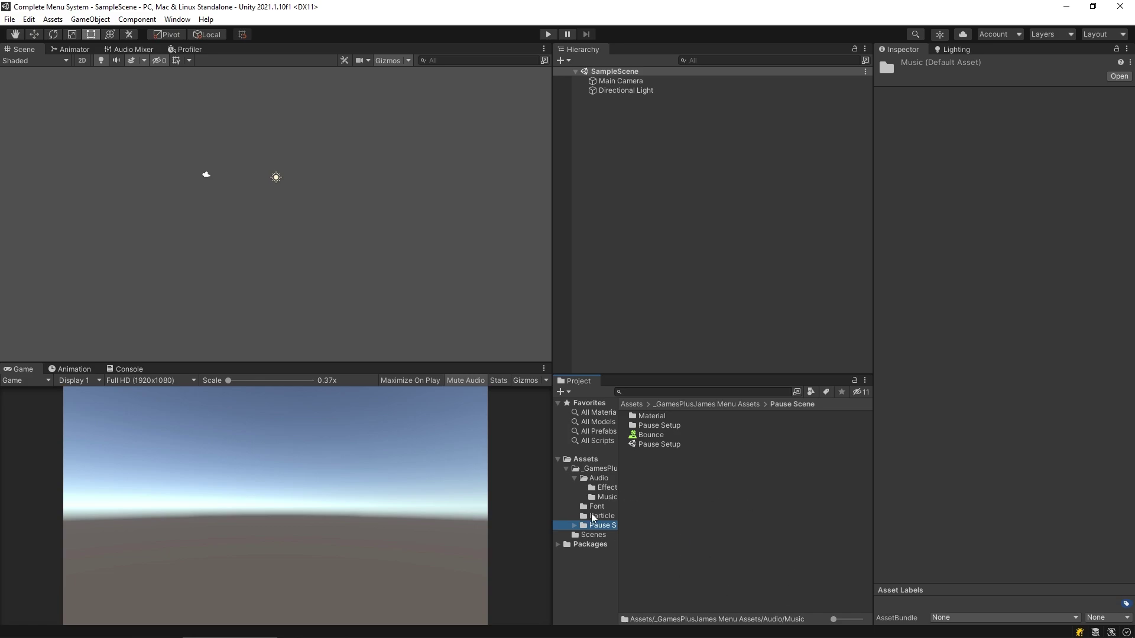
double_click(671, 445)
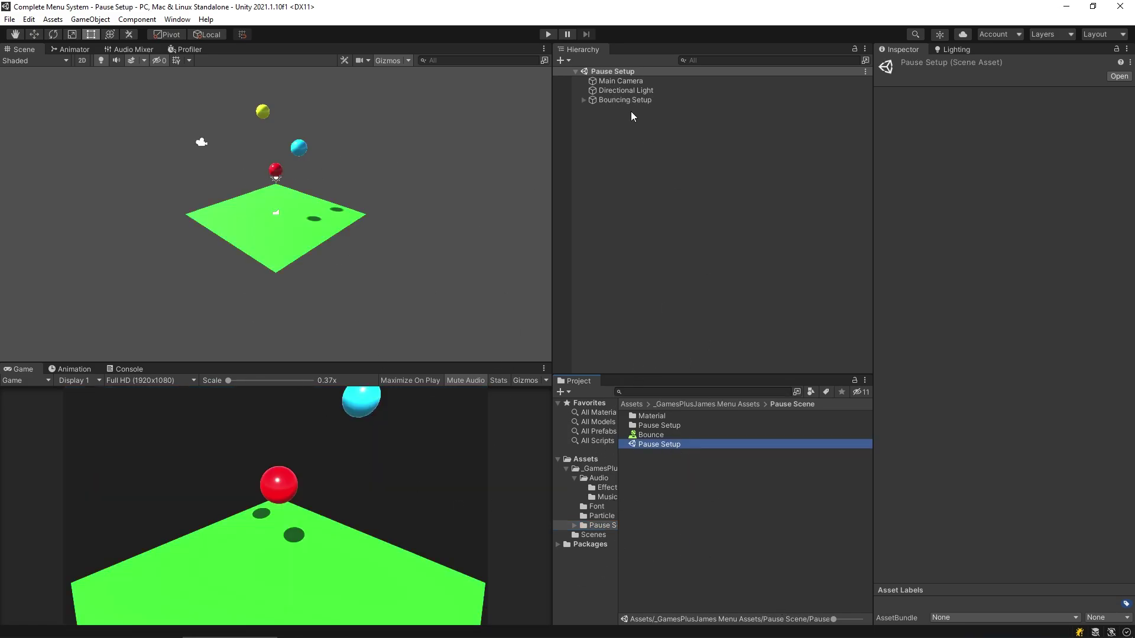
Play-test the Pause Setup scene, then create a new Basic (Built-in) scene.
left_click(547, 34)
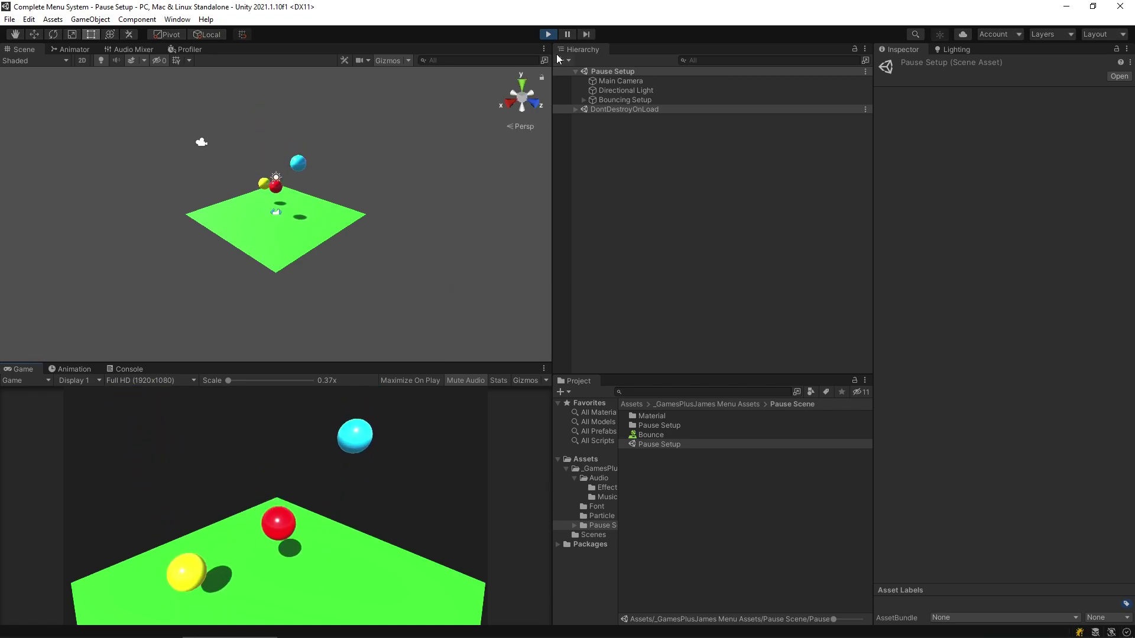
key("ctrl+p")
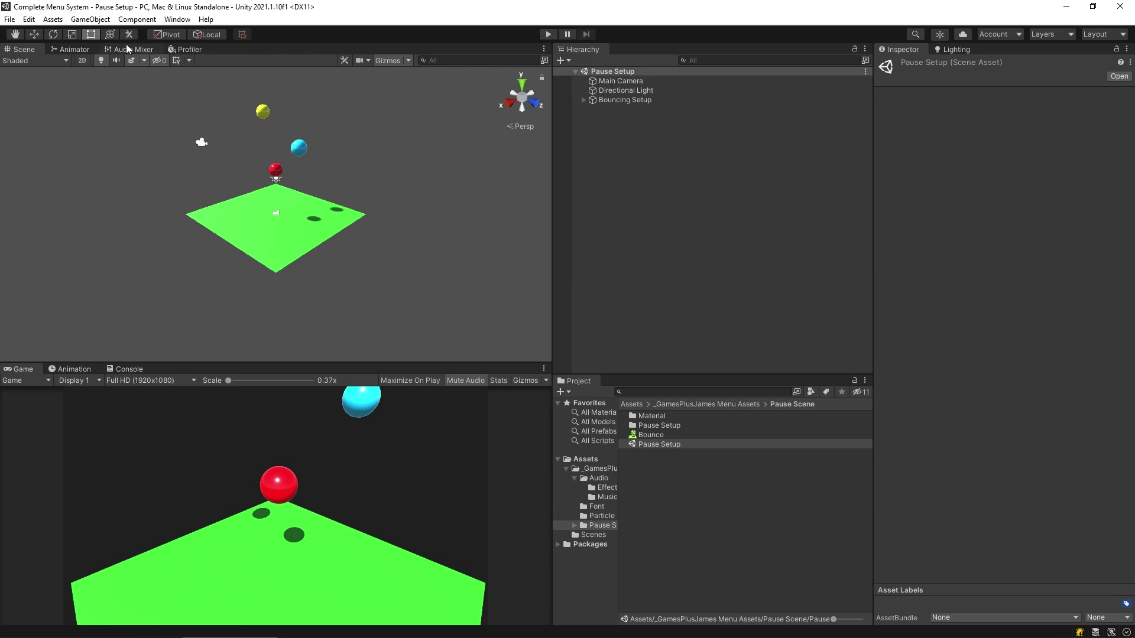
left_click(9, 19)
left_click(27, 32)
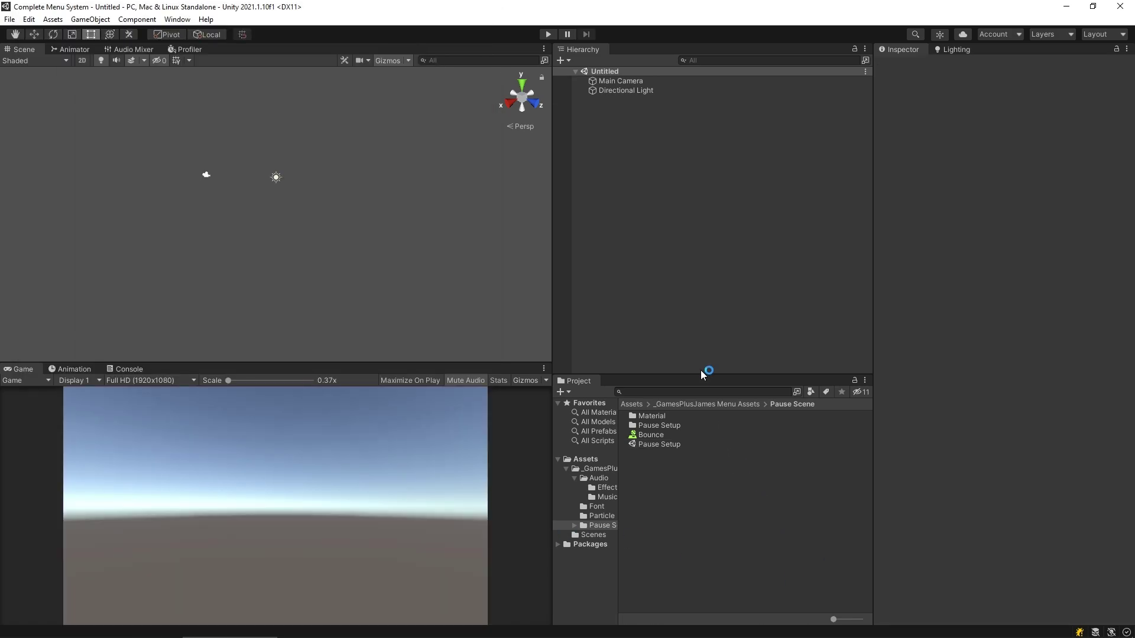
Browse the Assets and Scenes folders in the Project window.
left_click(584, 459)
right_click(726, 469)
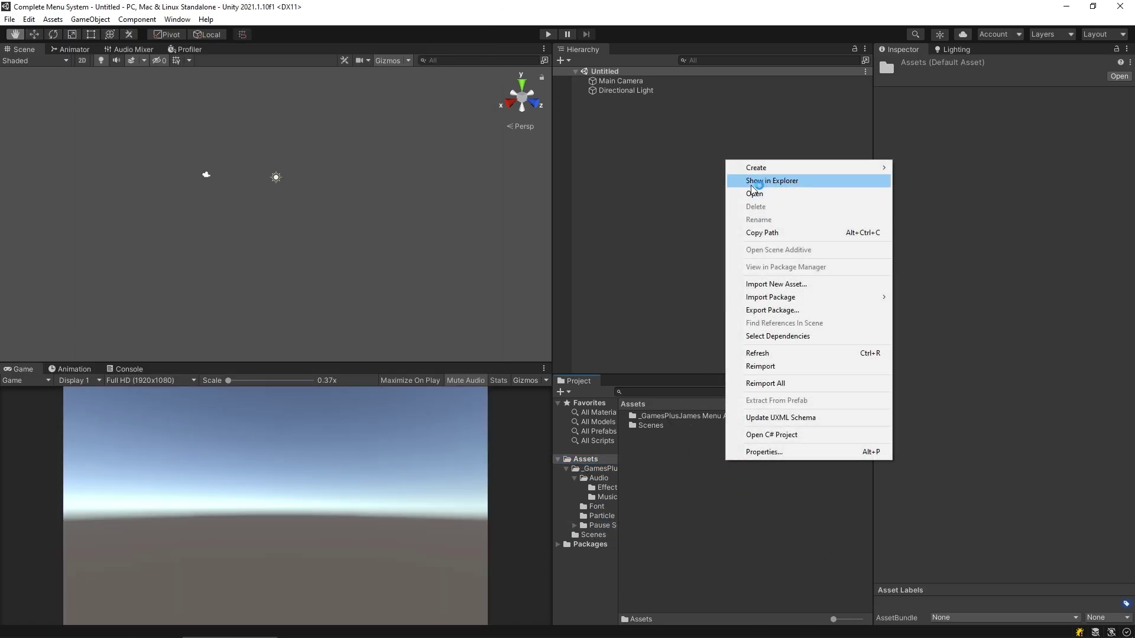
left_click(652, 428)
double_click(651, 425)
right_click(686, 473)
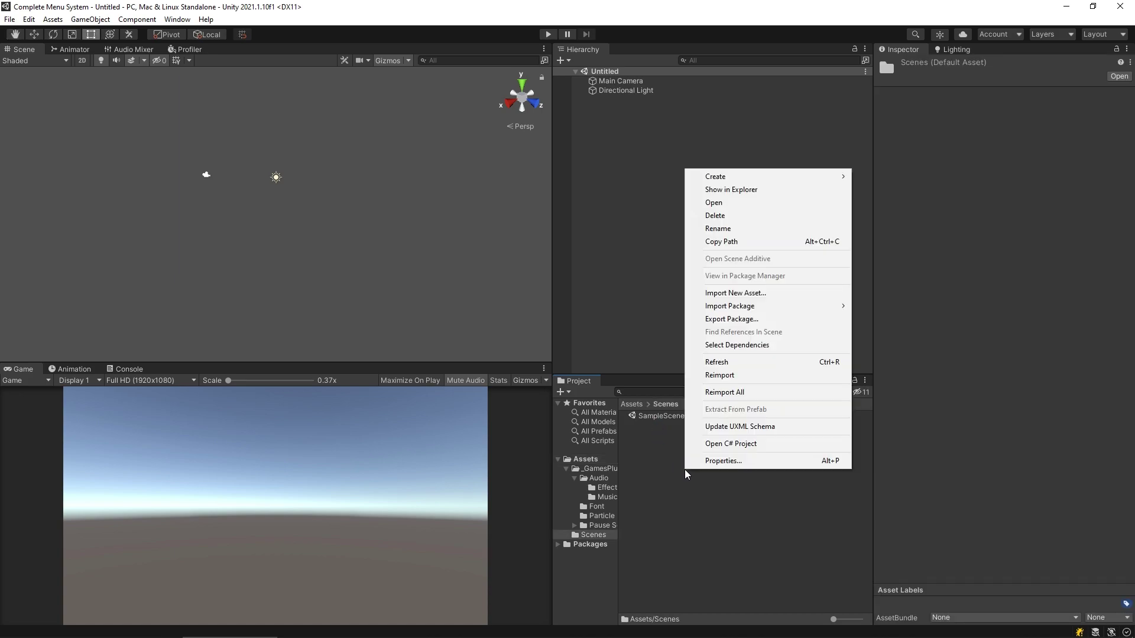
left_click(664, 259)
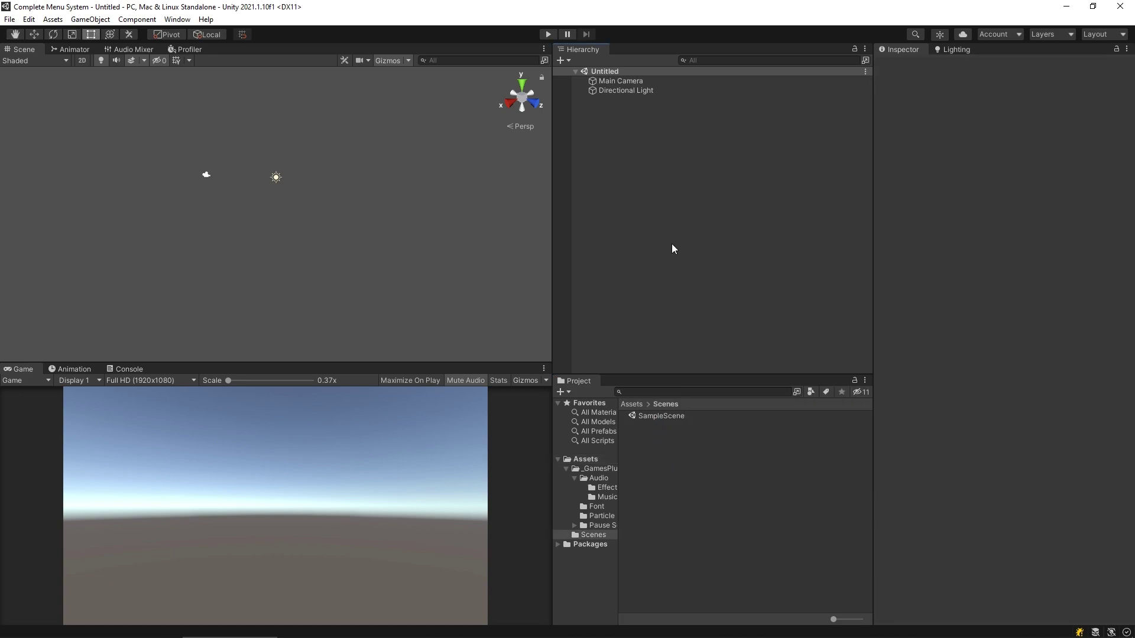
Save the scene as 'Main Menu' in the Scenes folder, then select Main Camera.
key("ctrl+s")
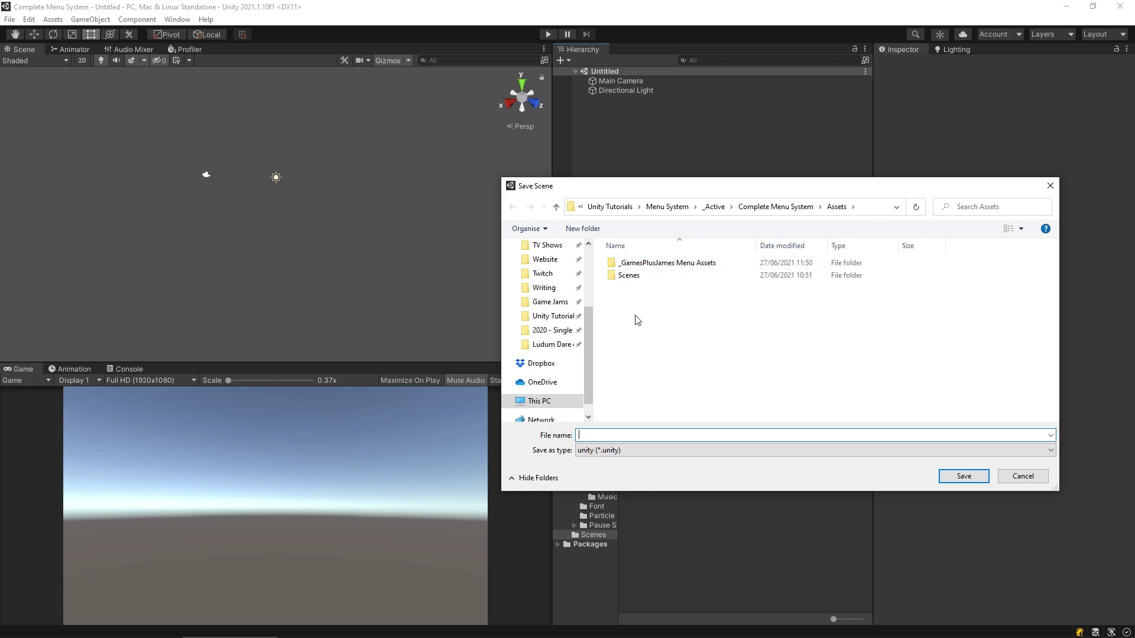
double_click(629, 276)
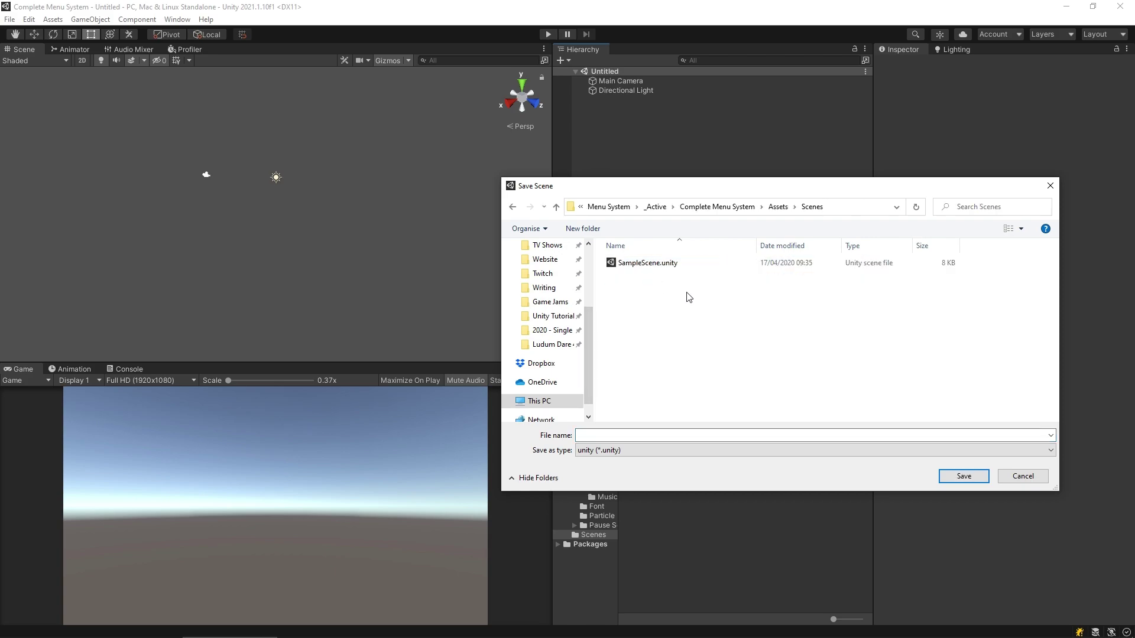
left_click(650, 436)
type("Main Men")
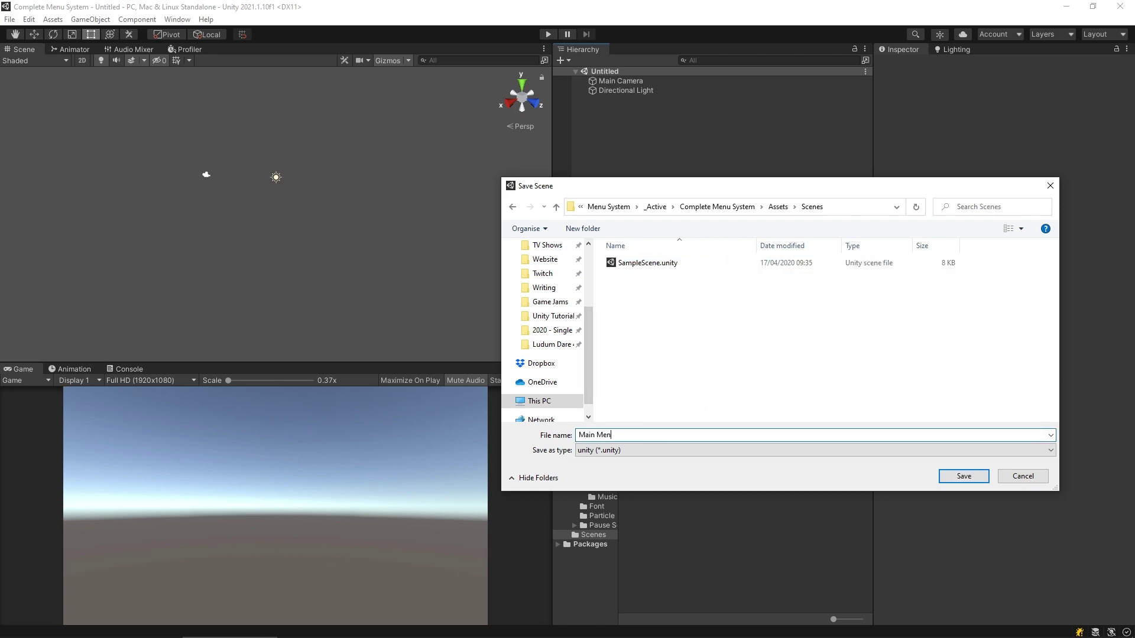
type("u")
key("Return")
left_click(630, 83)
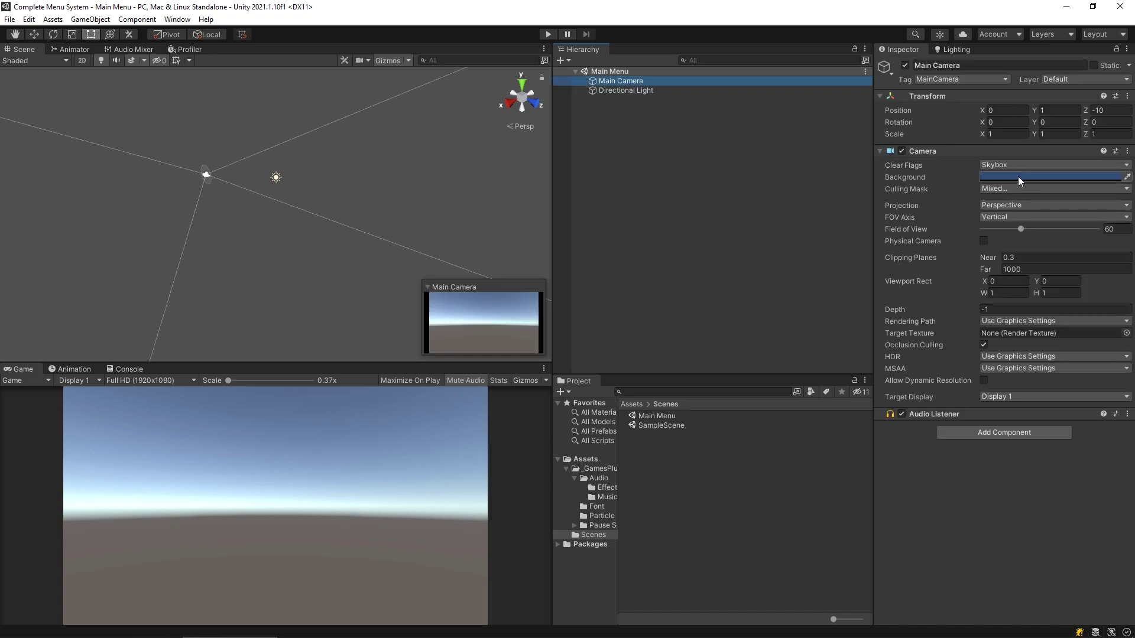
Make the Main Camera clear to a solid 0F0F0F near-black background and show the Particle folder.
left_click(1023, 165)
left_click(1024, 192)
left_click(1023, 177)
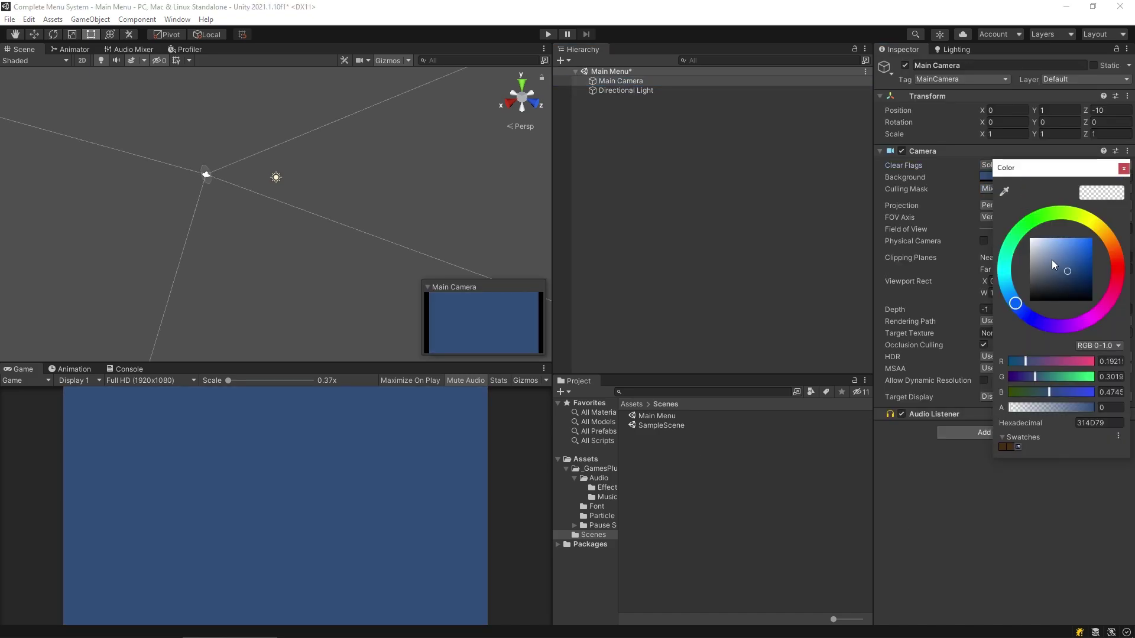
left_click_drag(1052, 261, 1020, 302)
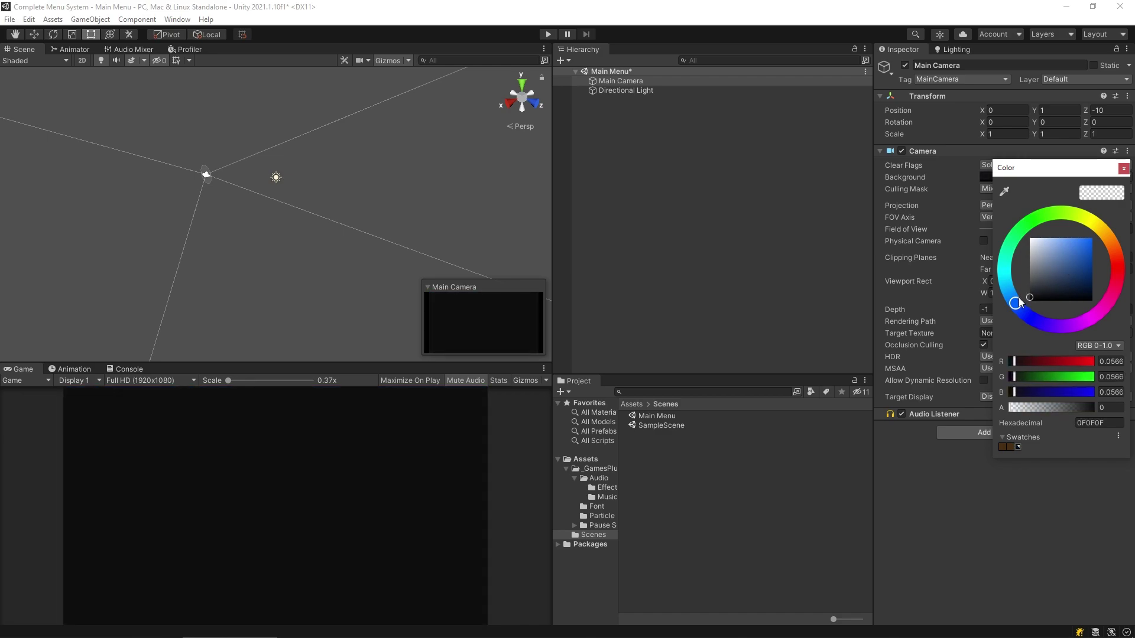
left_click(1053, 515)
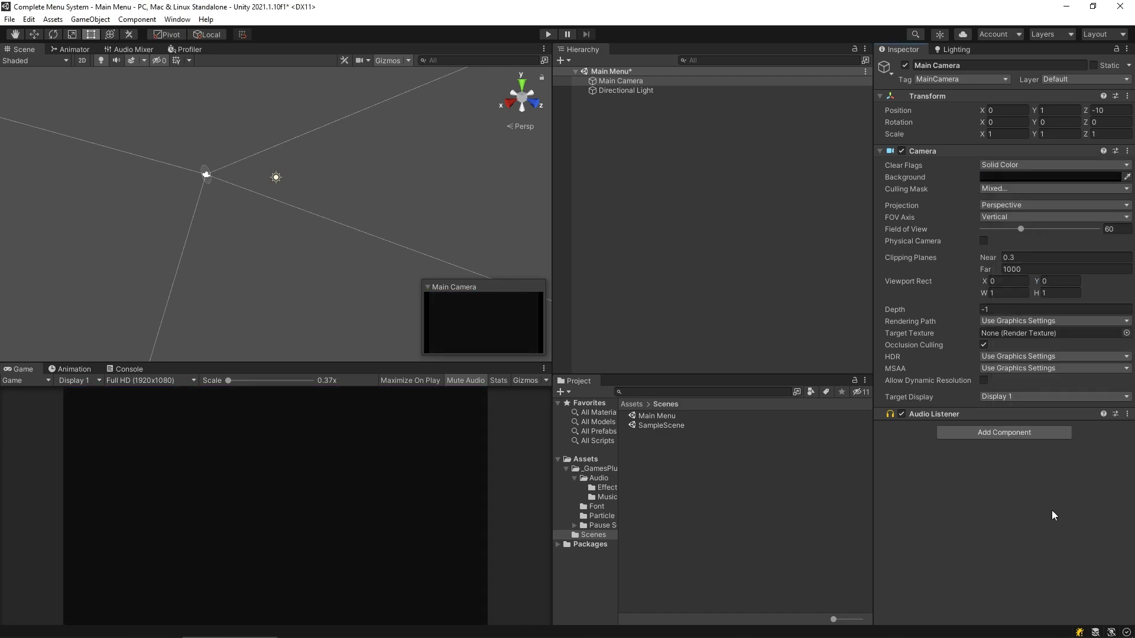
left_click(599, 518)
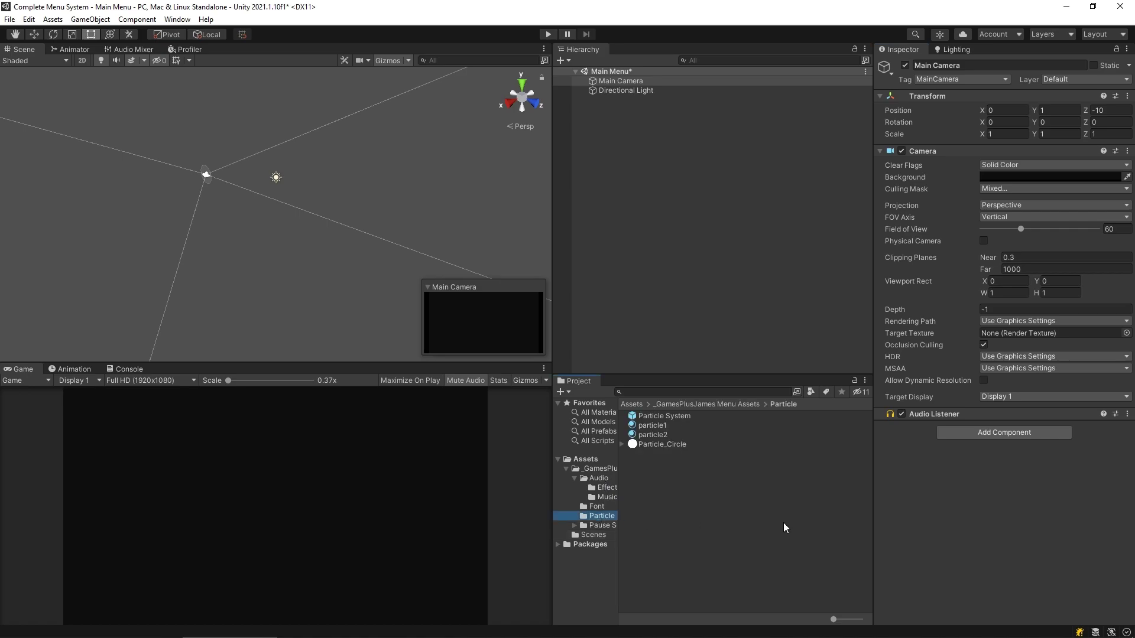
Add the Particle System prefab to the Hierarchy, inspect its child Particle System (1), then select Main Camera.
left_click_drag(666, 417, 672, 292)
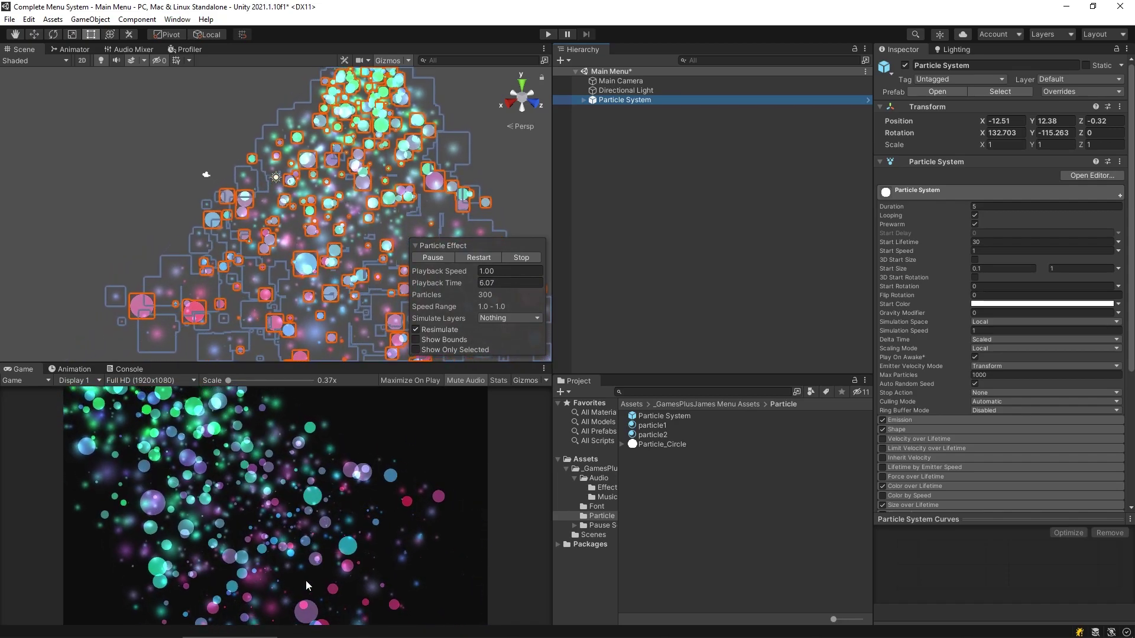
left_click(583, 100)
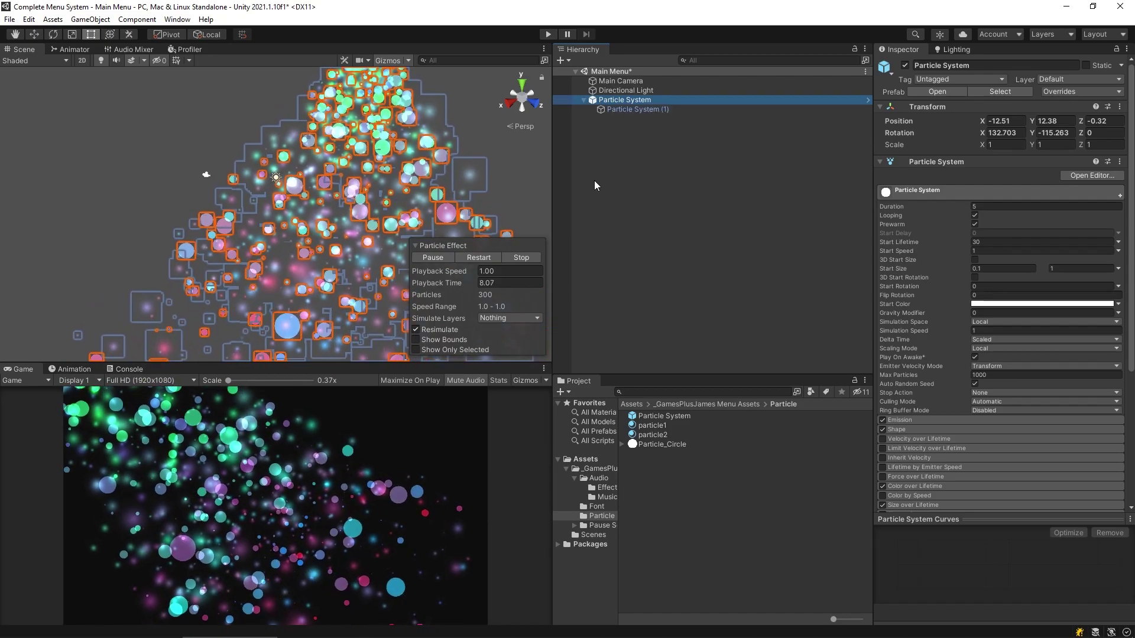
left_click(641, 109)
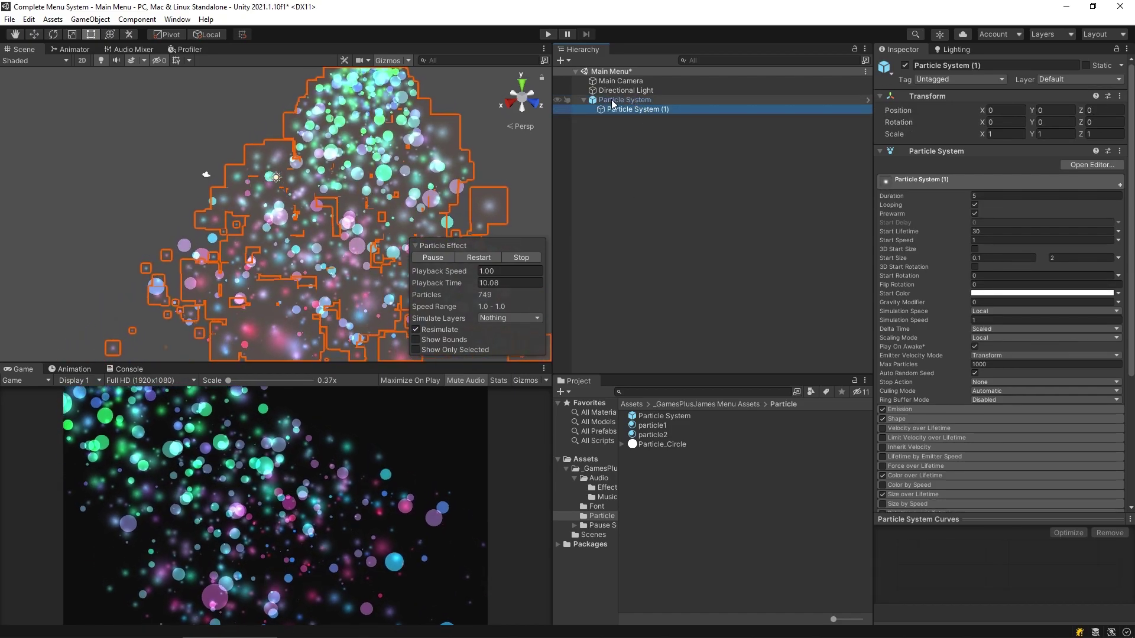
left_click(584, 100)
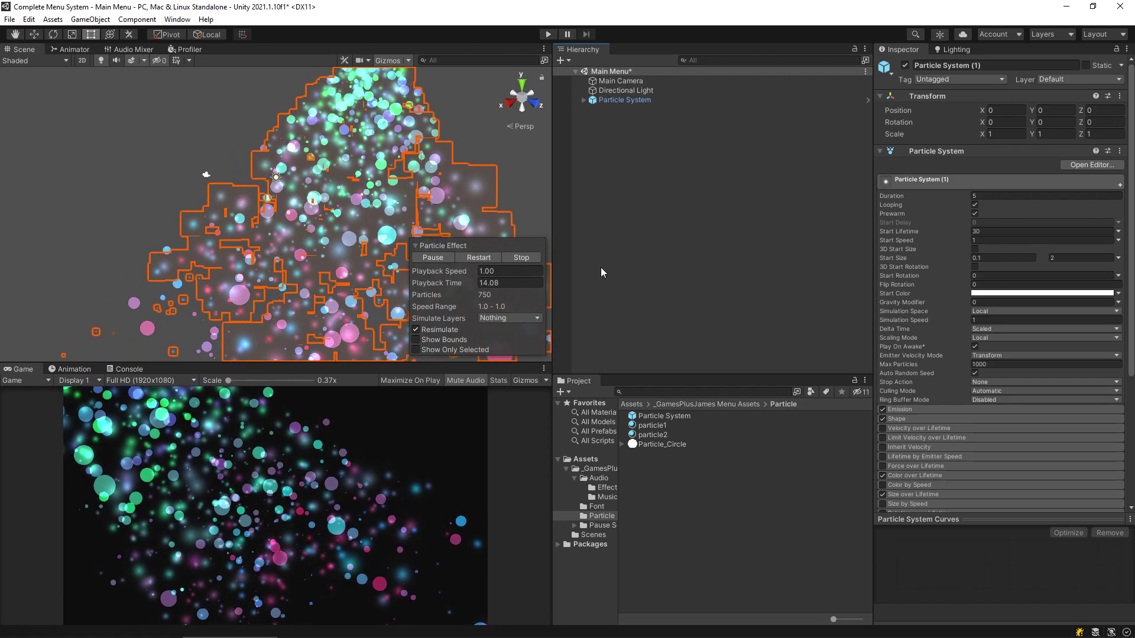
left_click(626, 79)
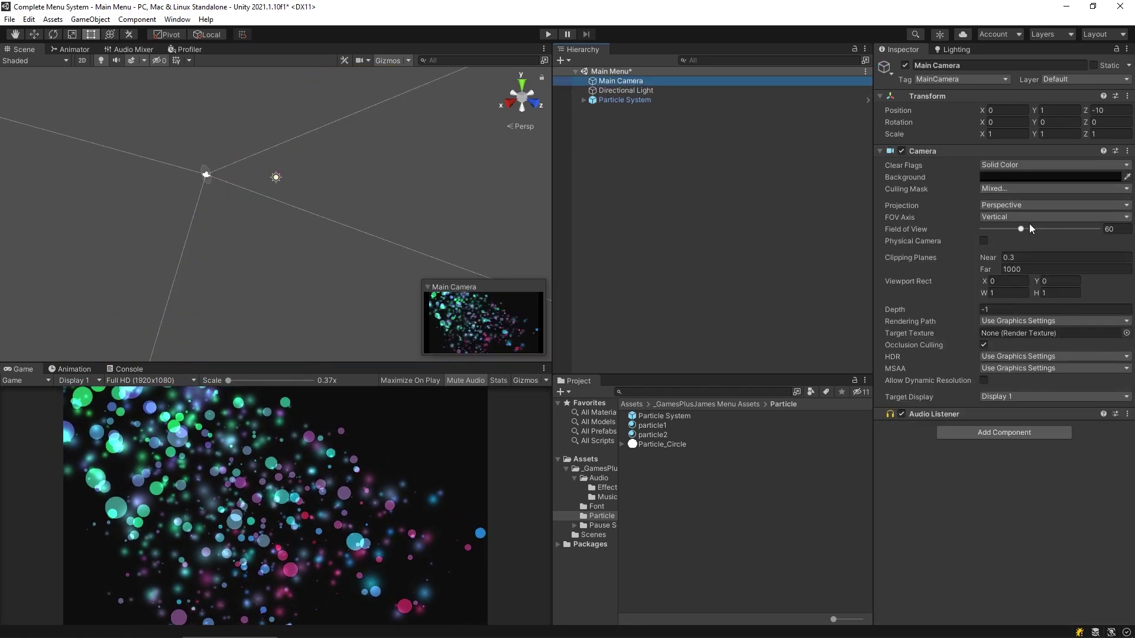
Set the camera's Field of View to 29.5 and briefly preview the particles in Play mode.
mouse_move(1020, 228)
left_mouse_down()
mouse_move(1031, 229)
mouse_move(1002, 231)
left_mouse_up()
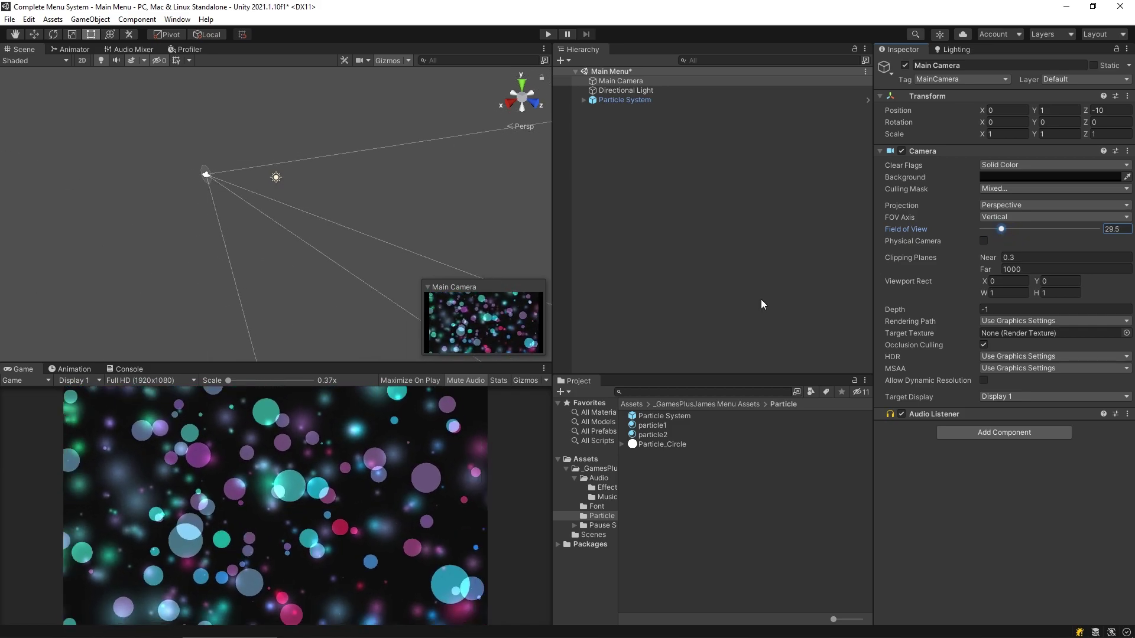
left_click(548, 34)
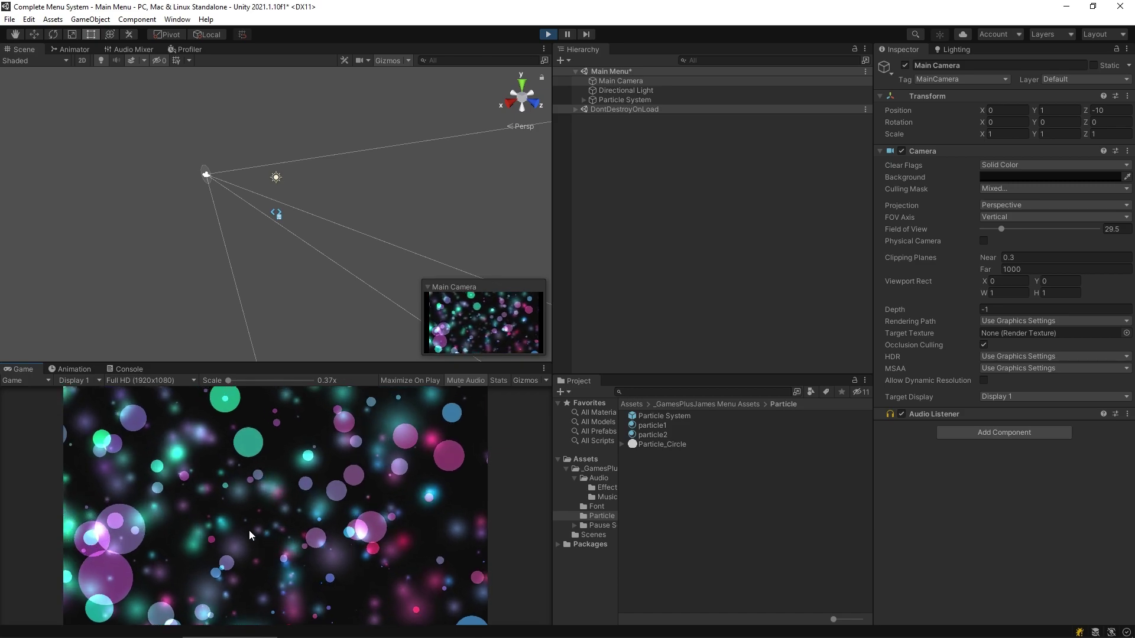
left_click(547, 34)
Tick Enter Play Mode Options on the Editor page of Project Settings, then close the window.
left_click(29, 19)
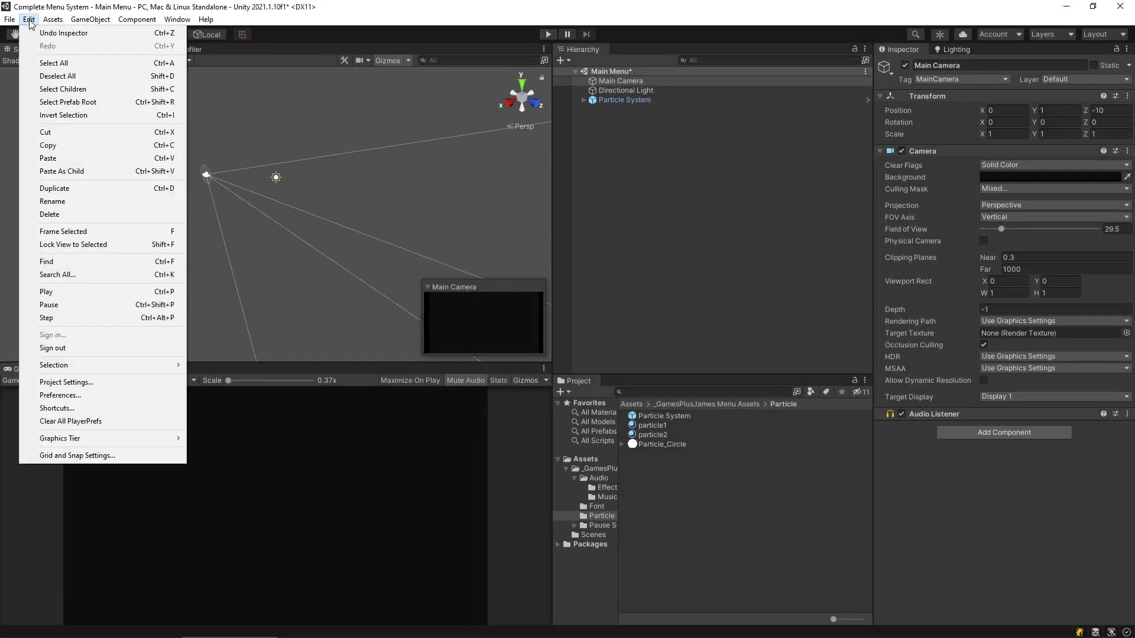
left_click(104, 381)
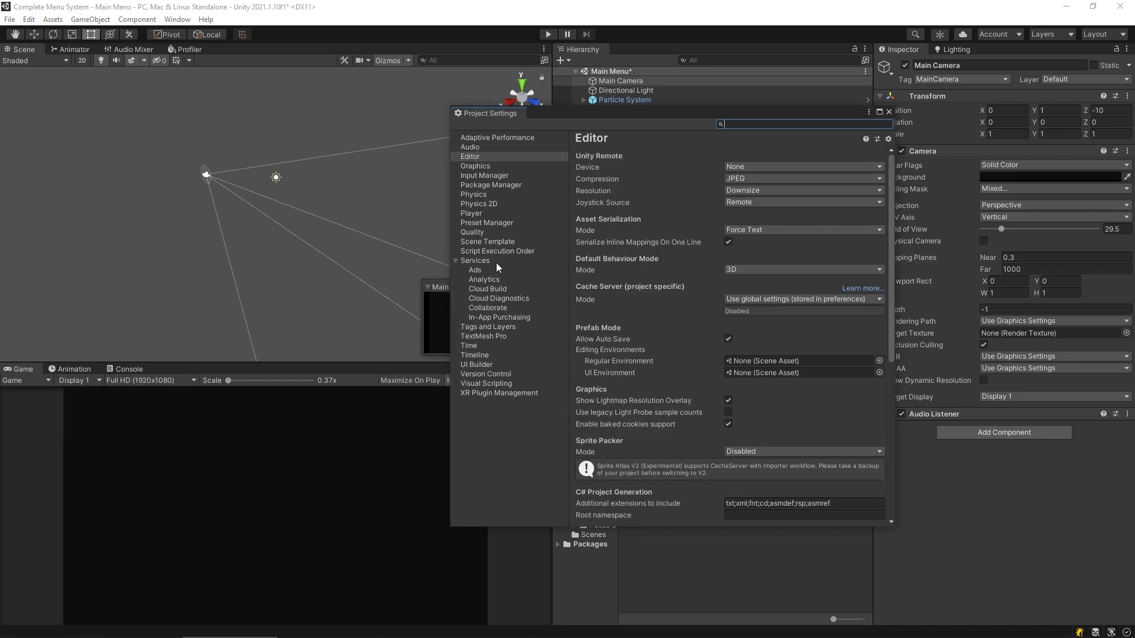
left_click(473, 156)
scroll(678, 315, "down", 10)
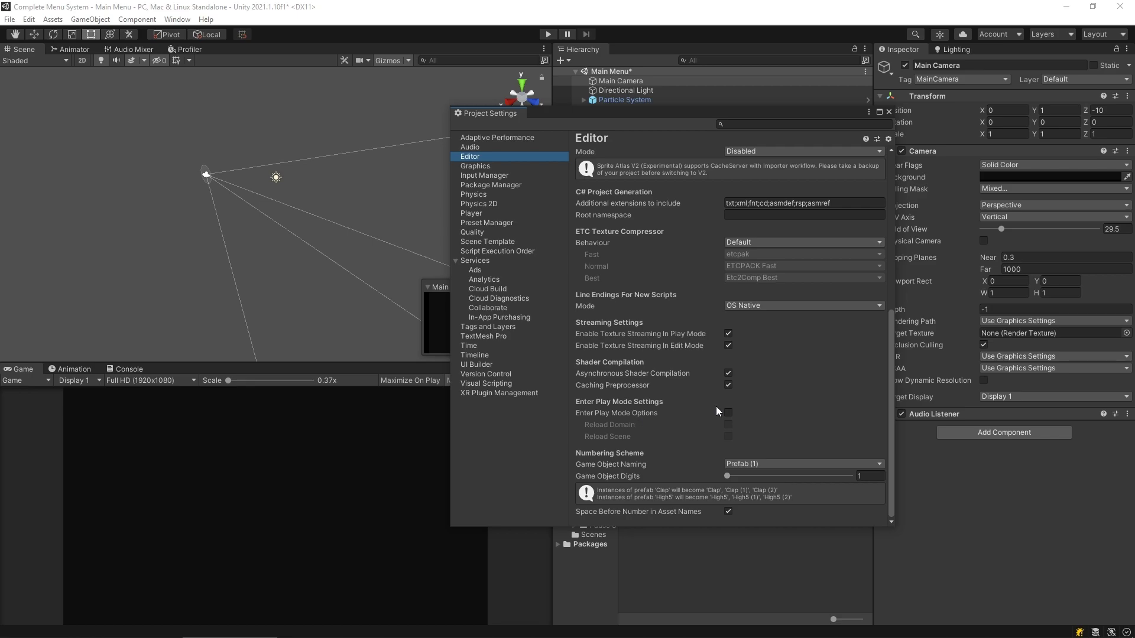
left_click(727, 411)
left_click(889, 112)
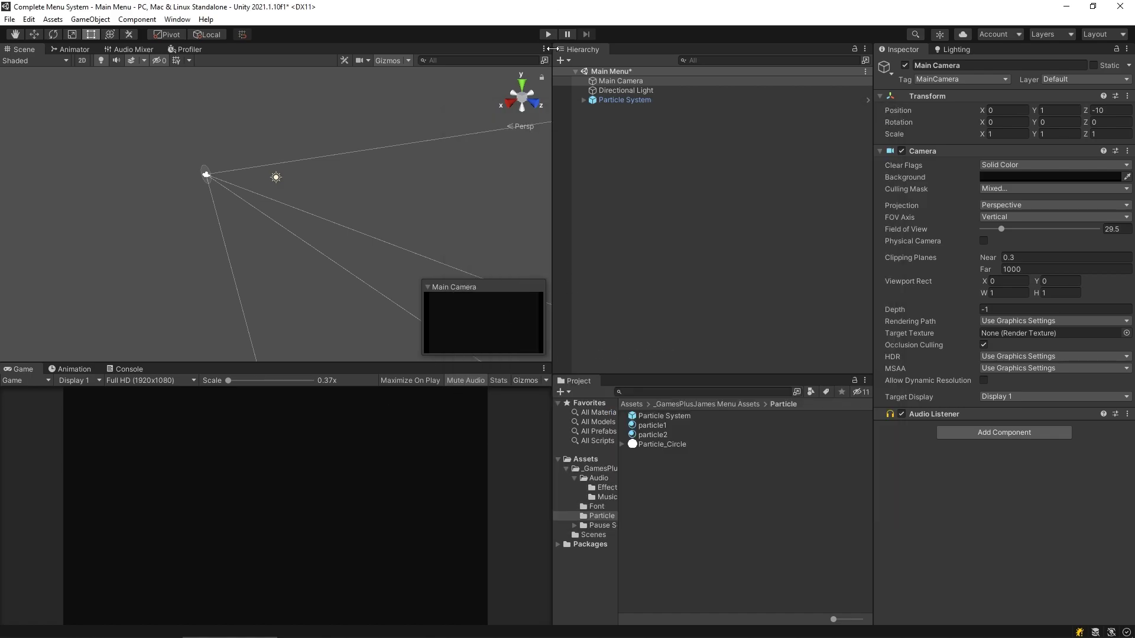
left_click(548, 34)
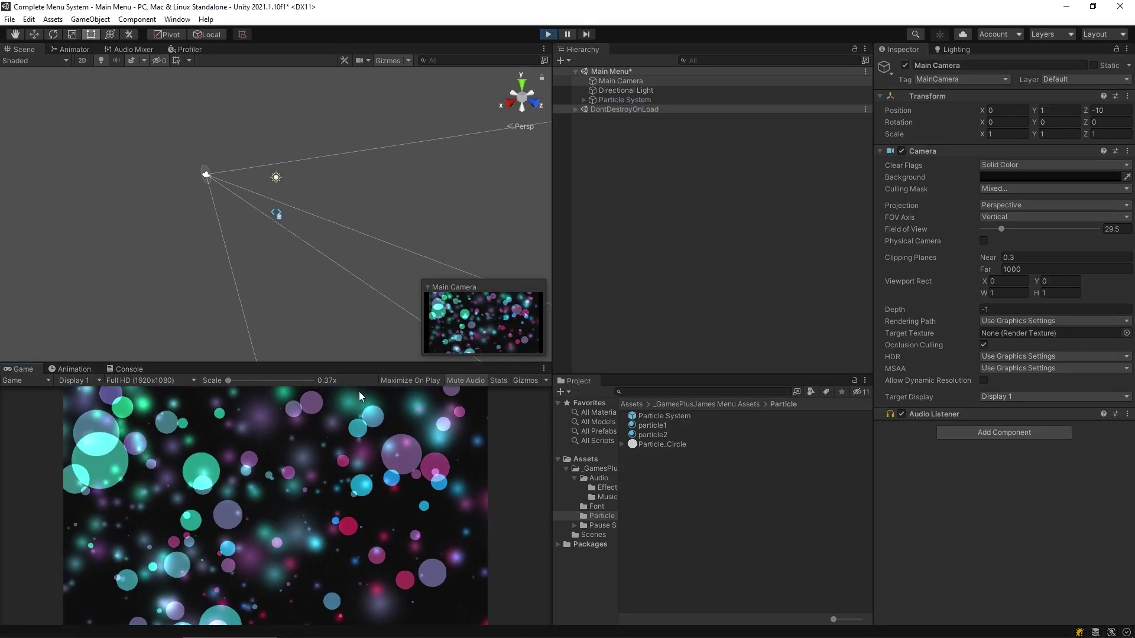
left_click(548, 34)
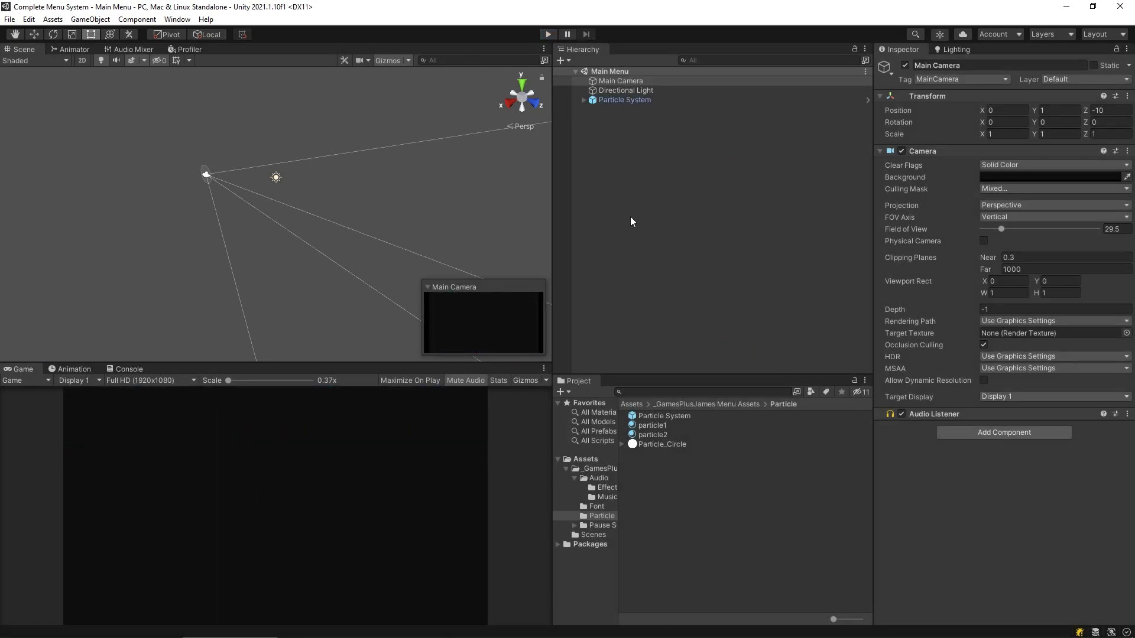
Create a UI canvas named Main Menu and frame it in the 2D scene view.
right_click(660, 173)
mouse_move(728, 393)
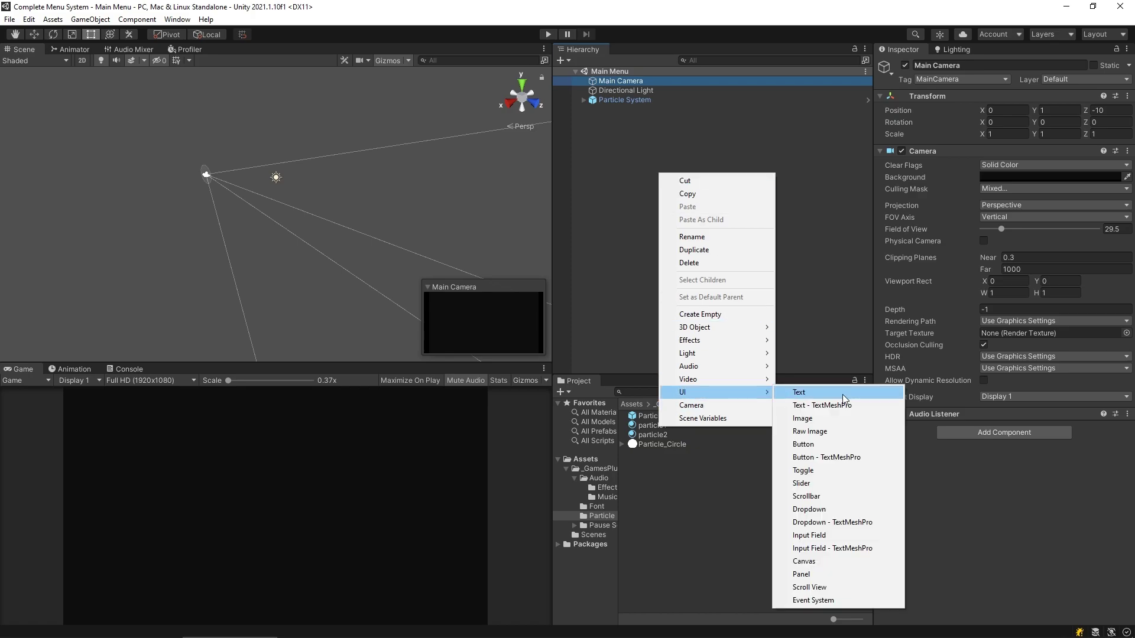
left_click(804, 561)
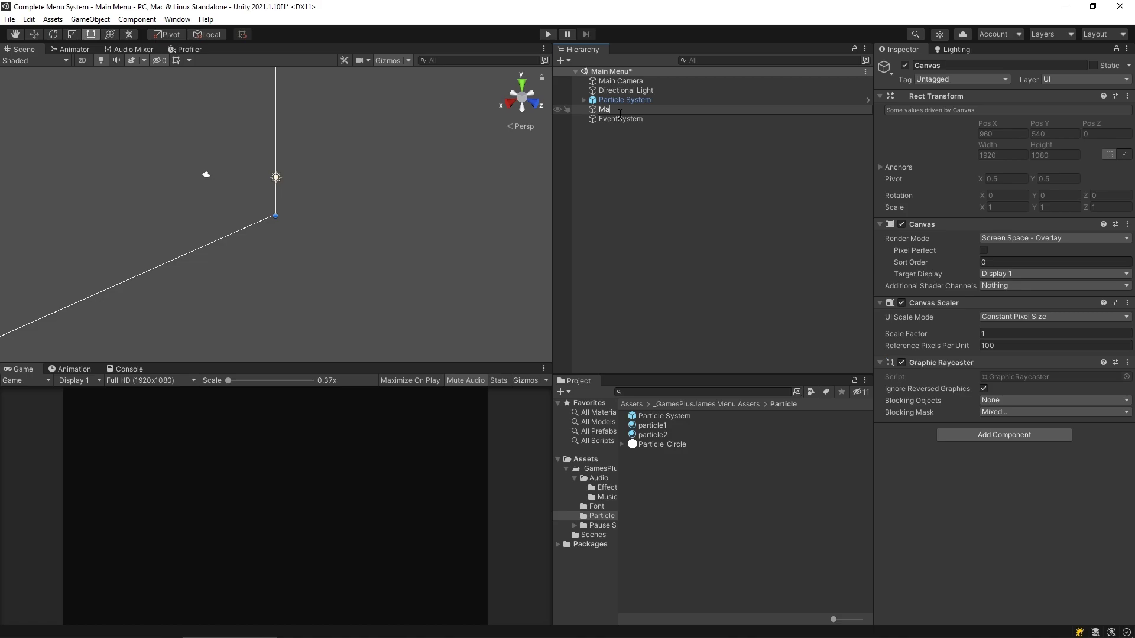
type("Main Menu")
key("Return")
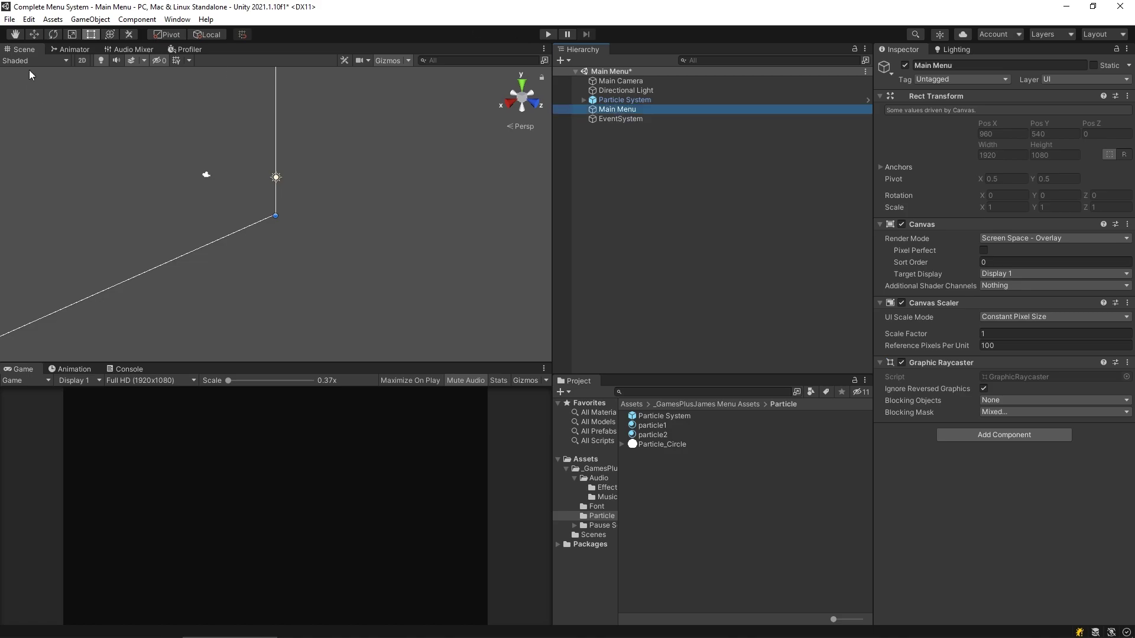
left_click(82, 63)
double_click(585, 110)
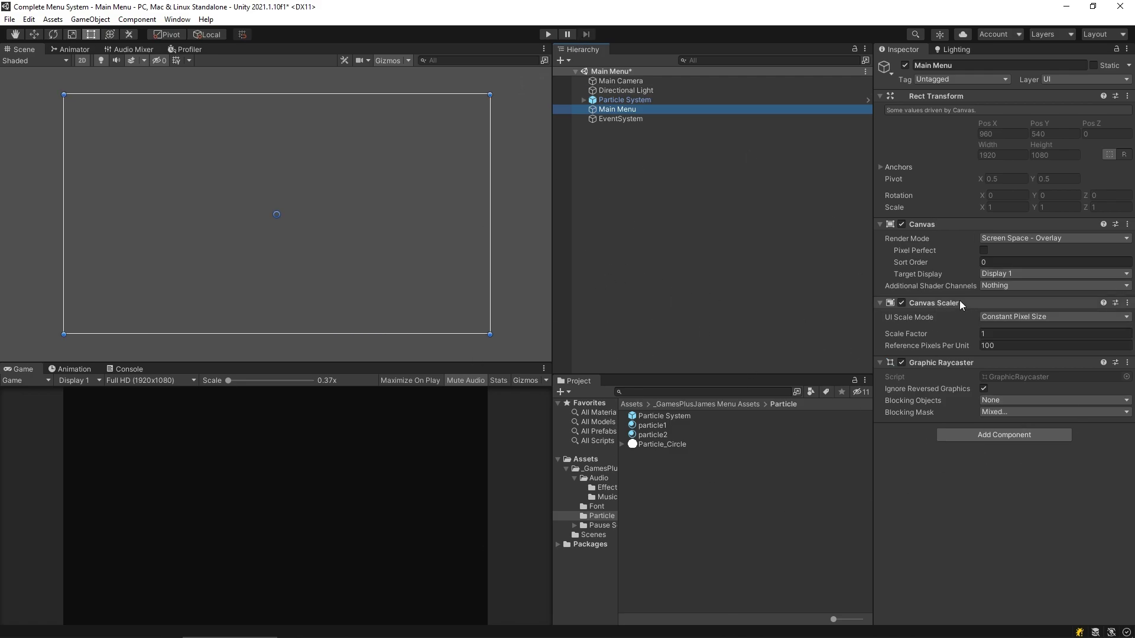
Make the canvas Scale With Screen Size at 1920×1080, with the Game view at Full HD.
left_click(1044, 315)
left_click(1020, 343)
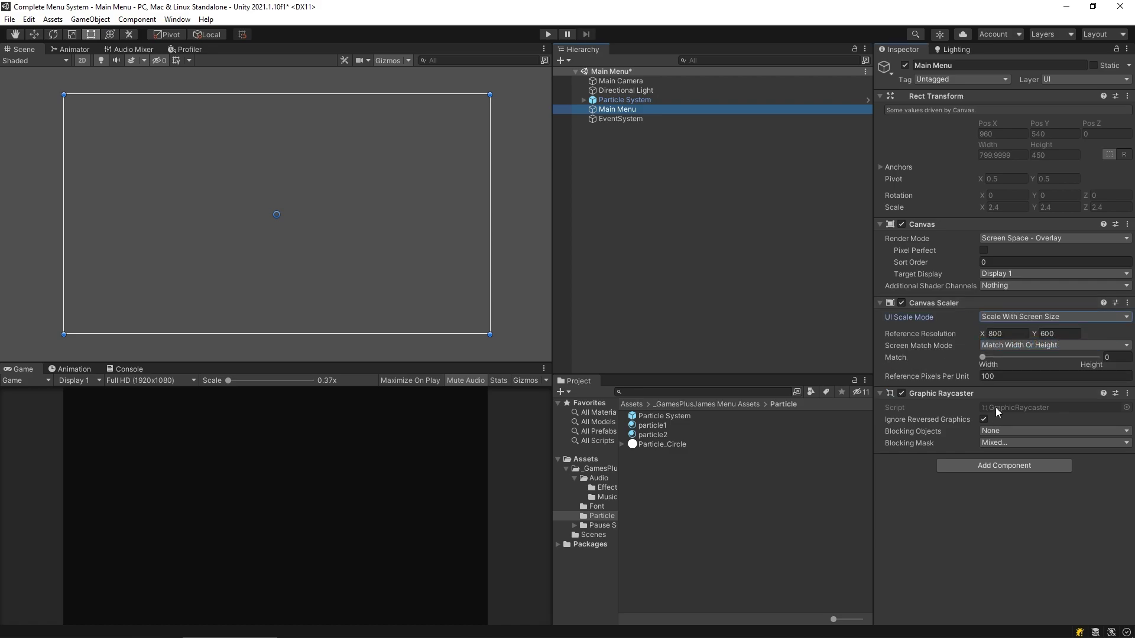
left_click(1005, 334)
type("1920")
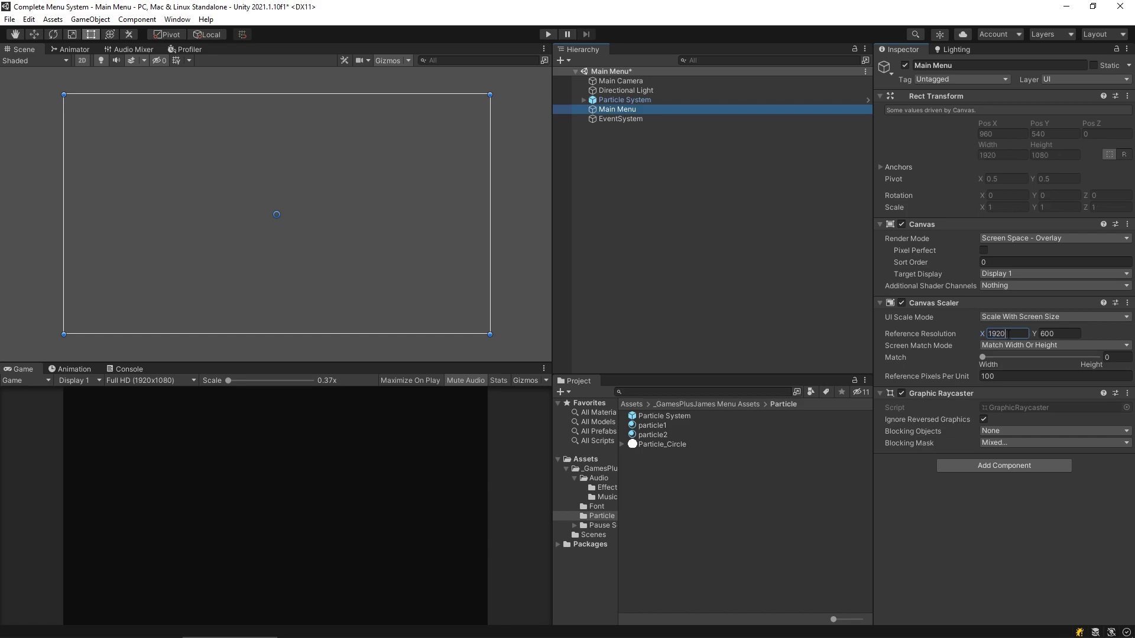
left_click(1068, 335)
type("1080")
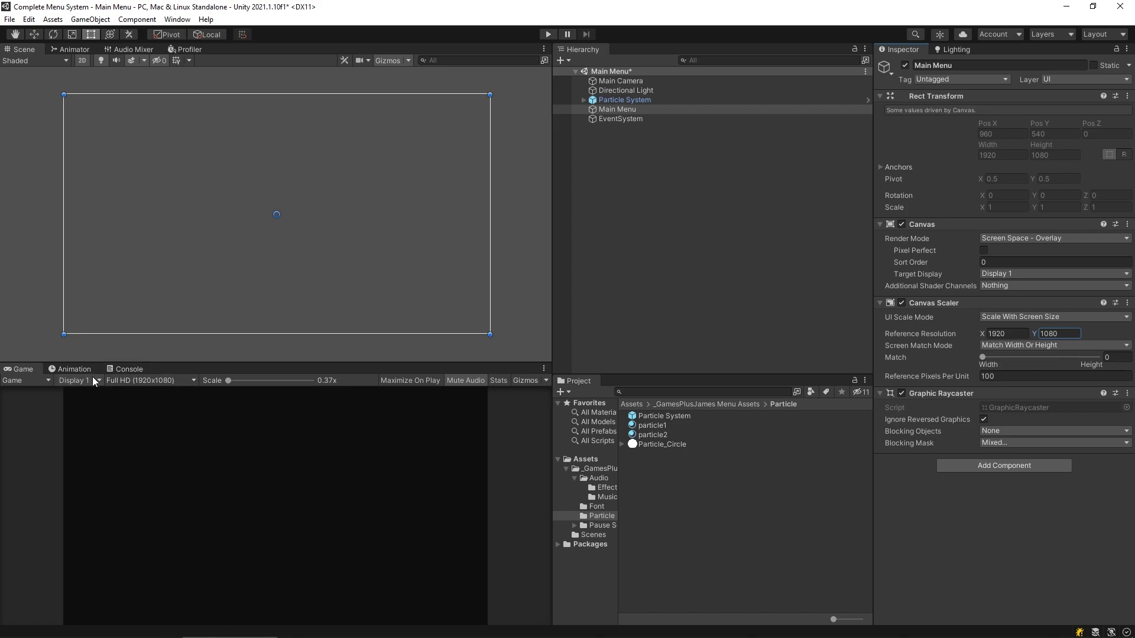
left_click(147, 380)
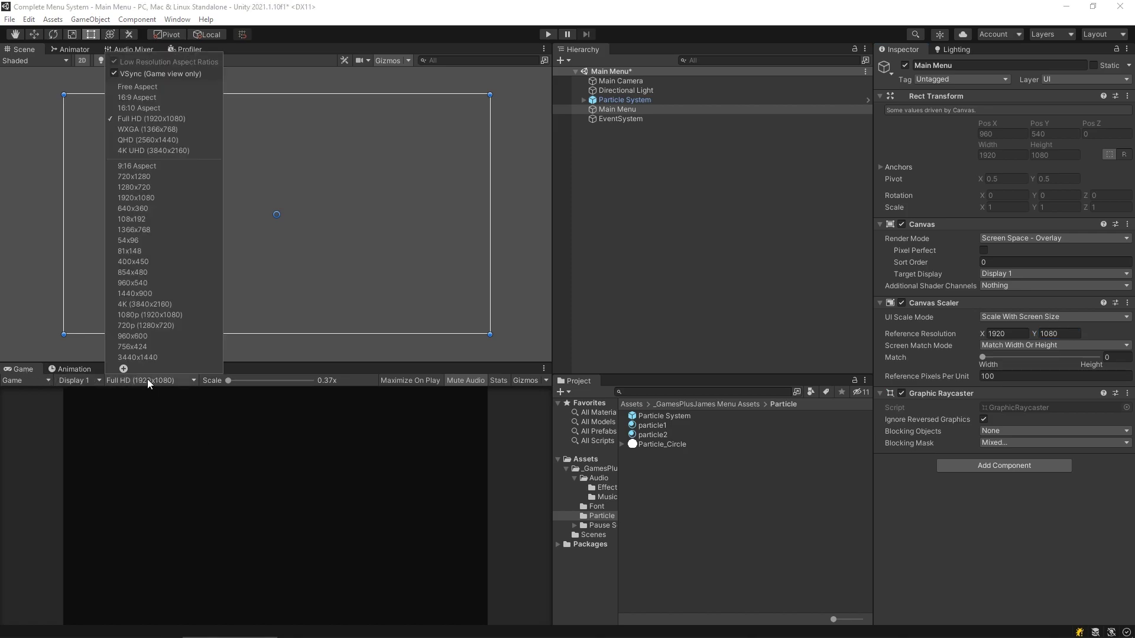
left_click(161, 119)
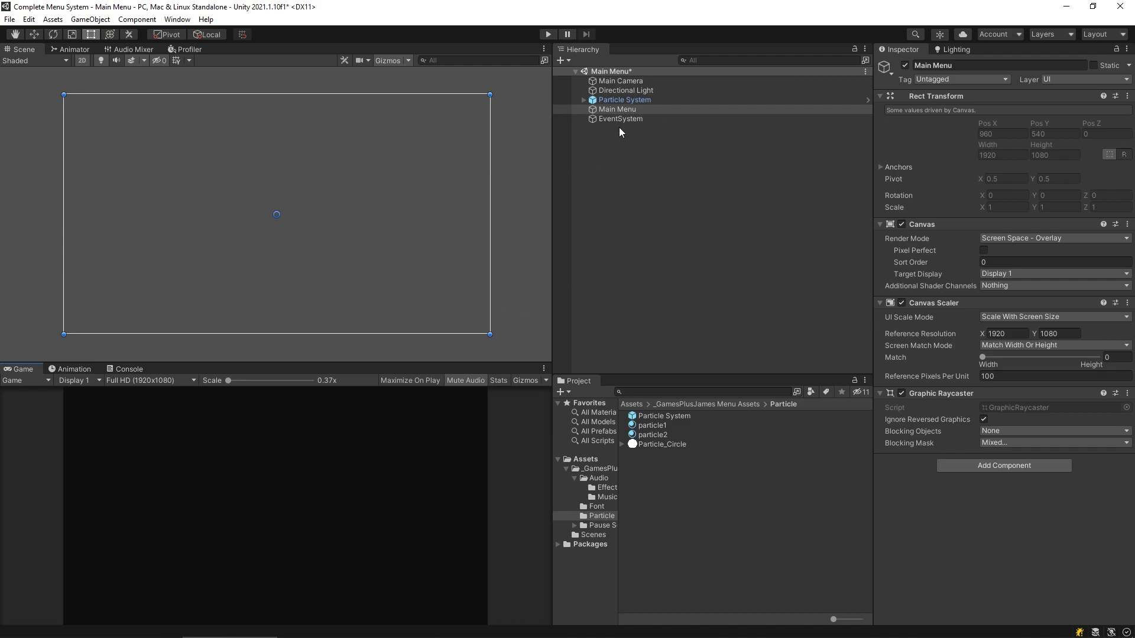
Add a Text - TextMeshPro object to Main Menu and import the TMP Essential Resources.
right_click(611, 108)
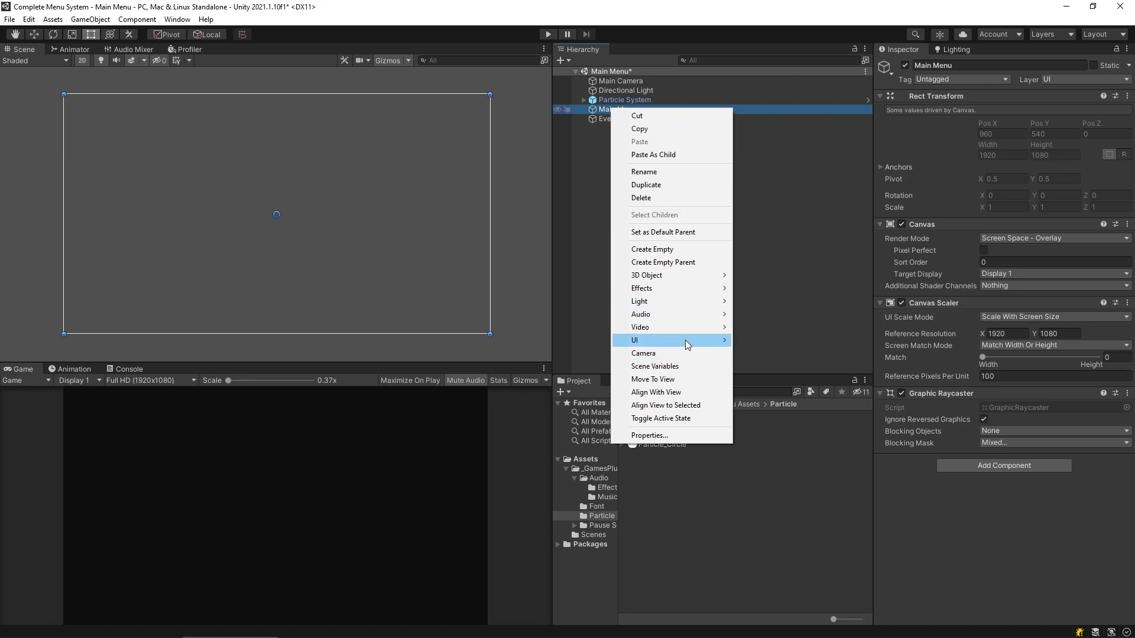
mouse_move(686, 339)
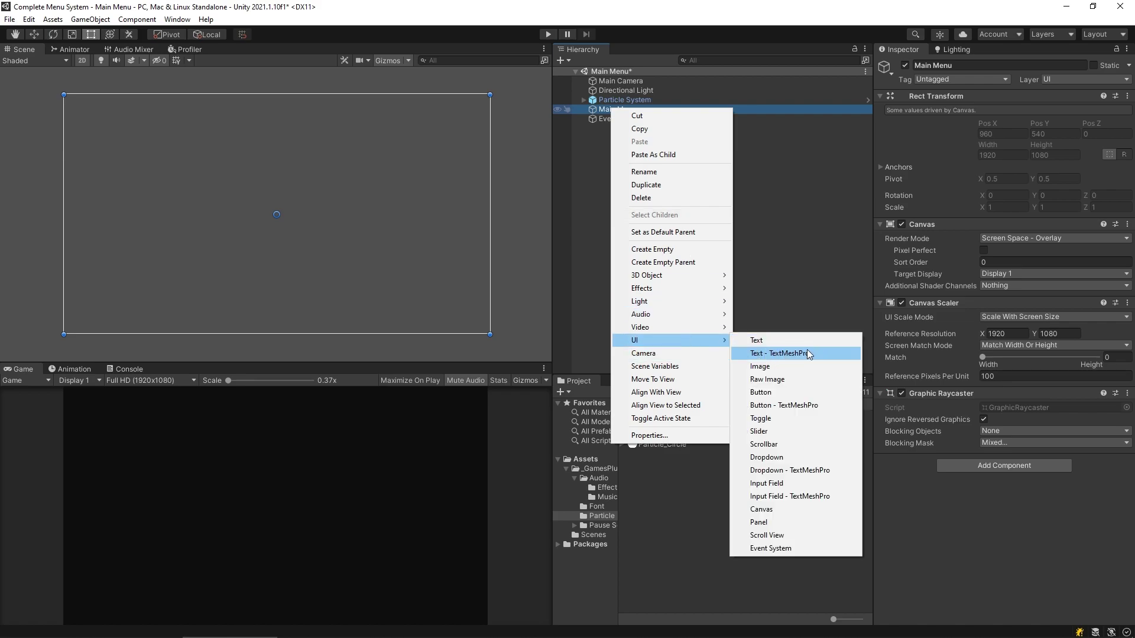
left_click(775, 354)
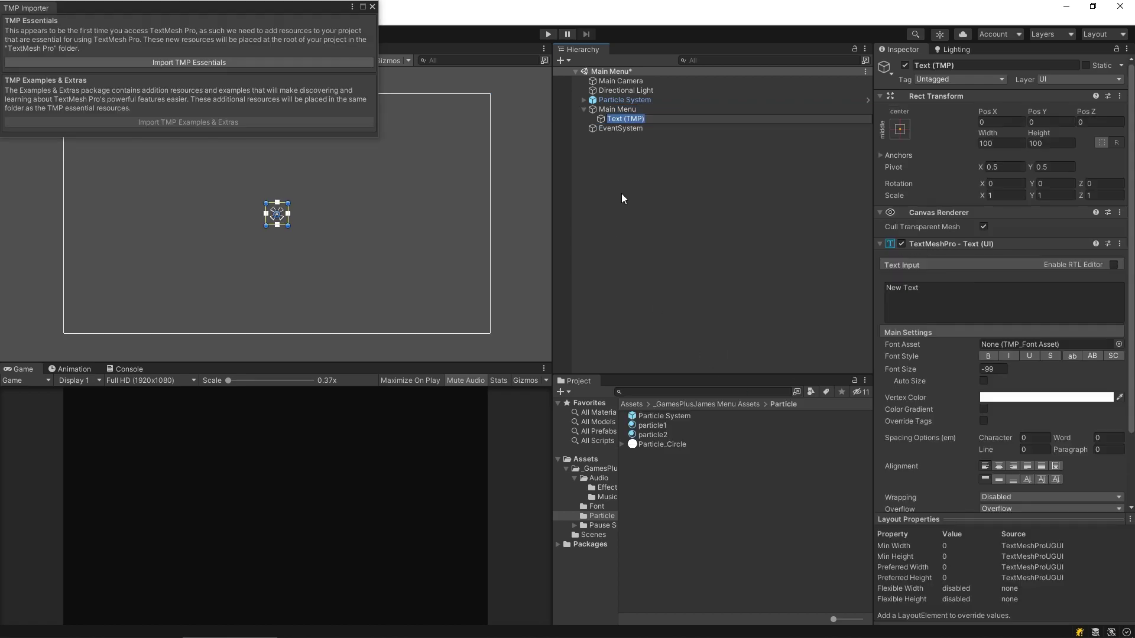
left_click(188, 60)
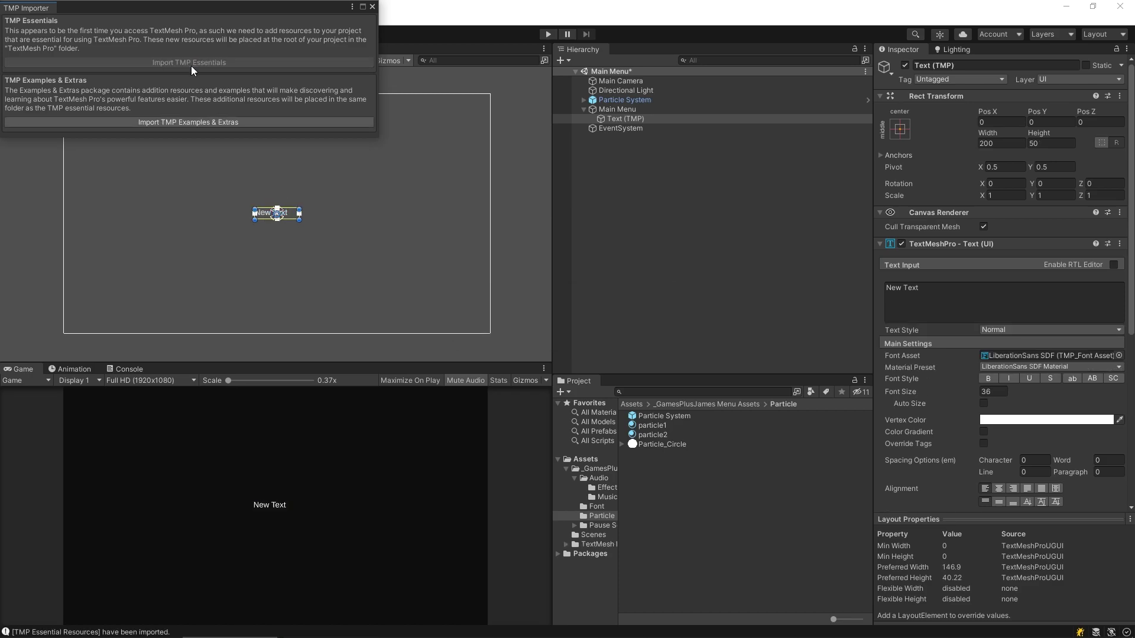
left_click(372, 7)
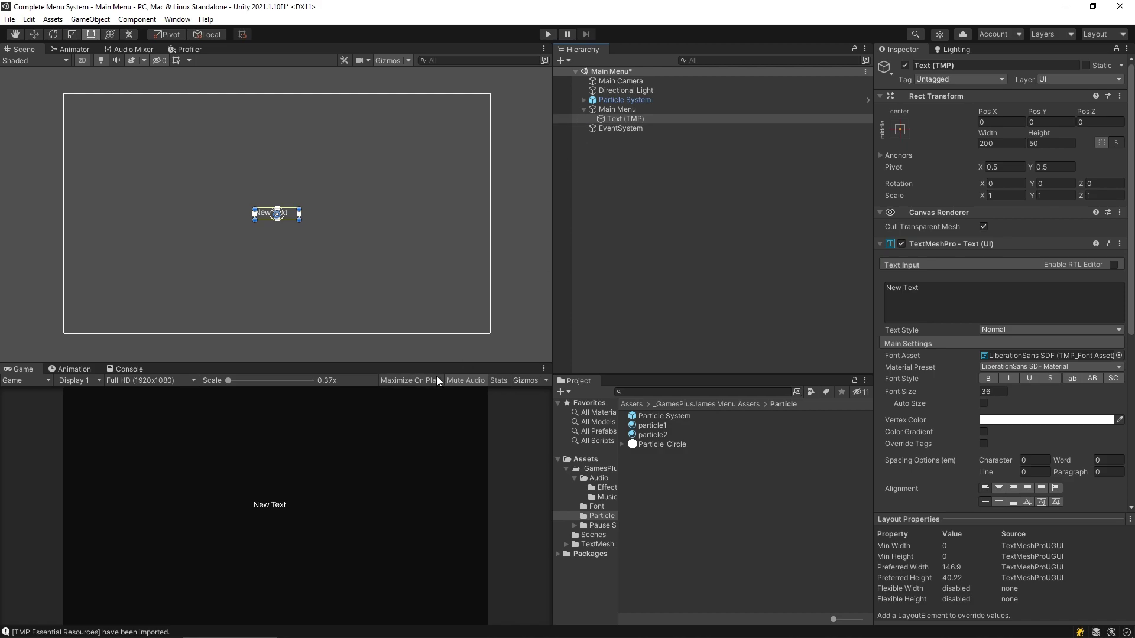
Replace the title's New Text with 'The Game Title'.
left_click(994, 299)
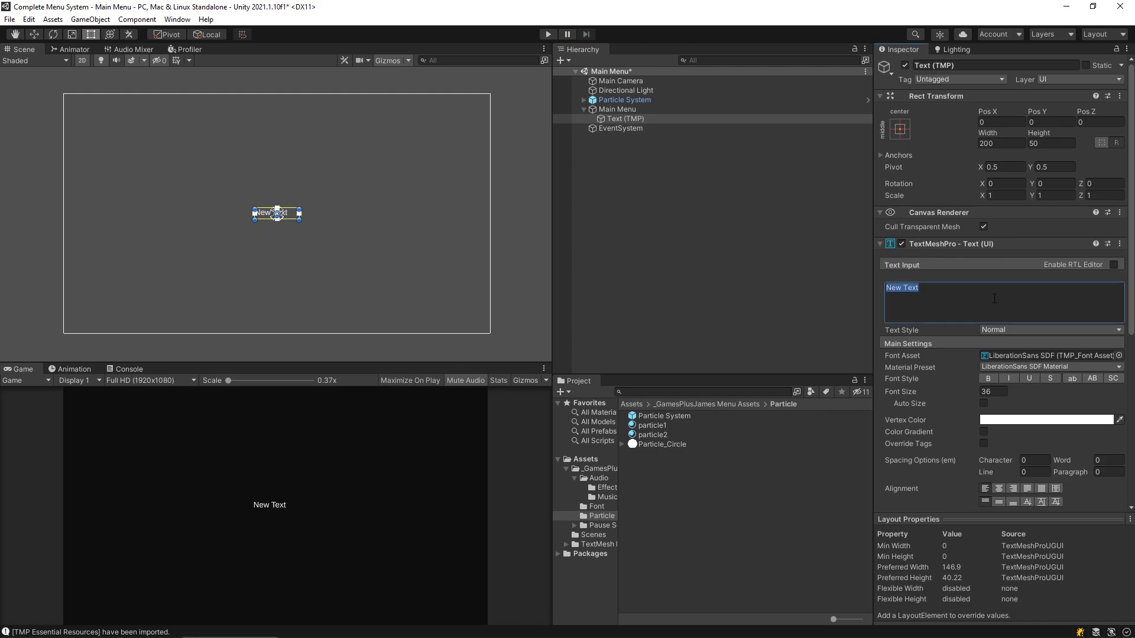
type("The GAme")
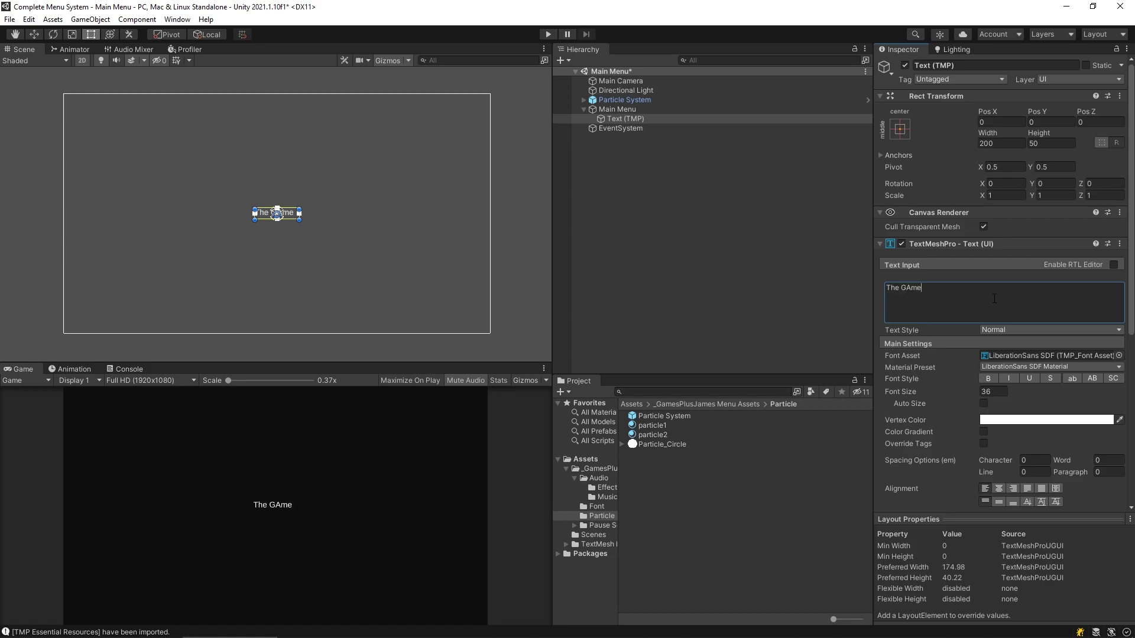
key("BackSpace")
type("ame t")
key("BackSpace")
type("Tile")
key("BackSpace")
key("BackSpace")
type("tle")
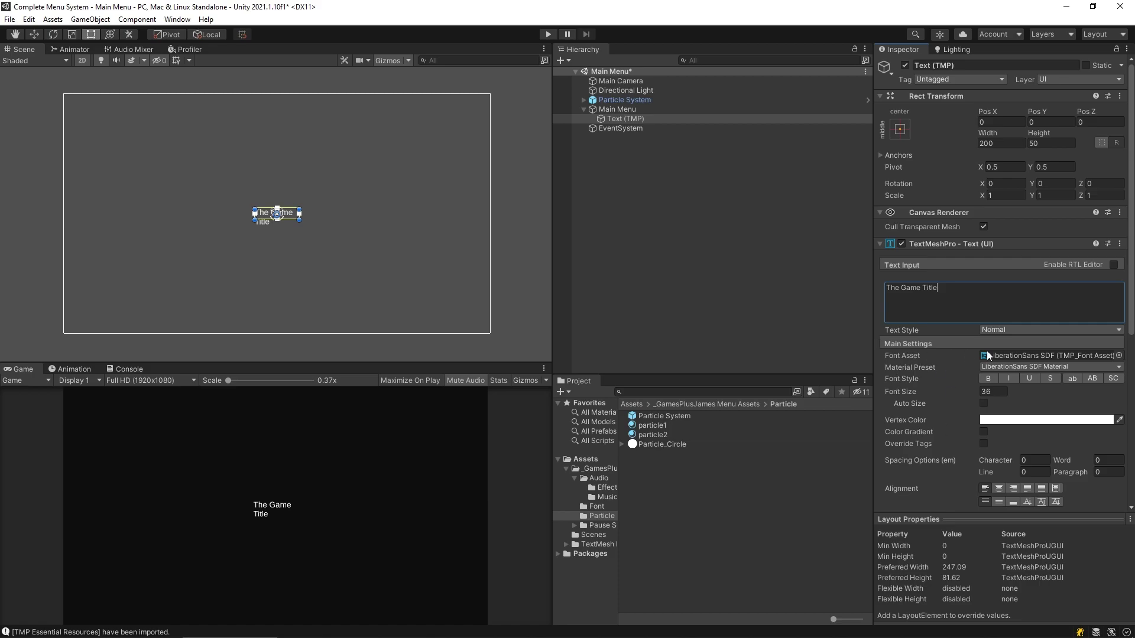
Check the font asset list without changing it, then show the Font folder's contents.
left_click(1119, 356)
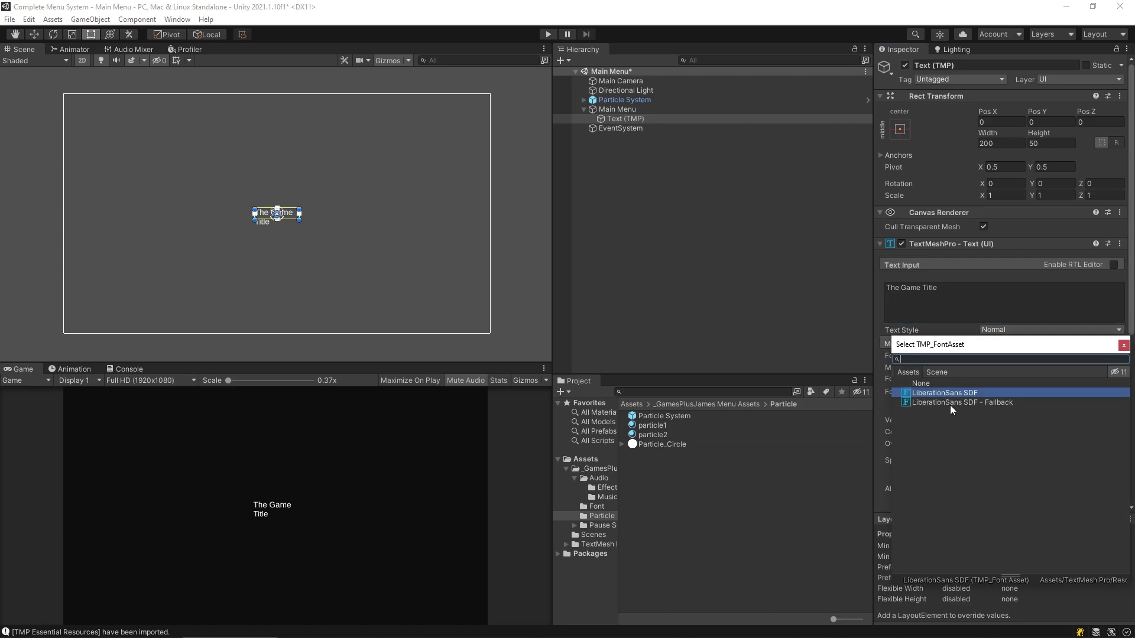
left_click(1123, 345)
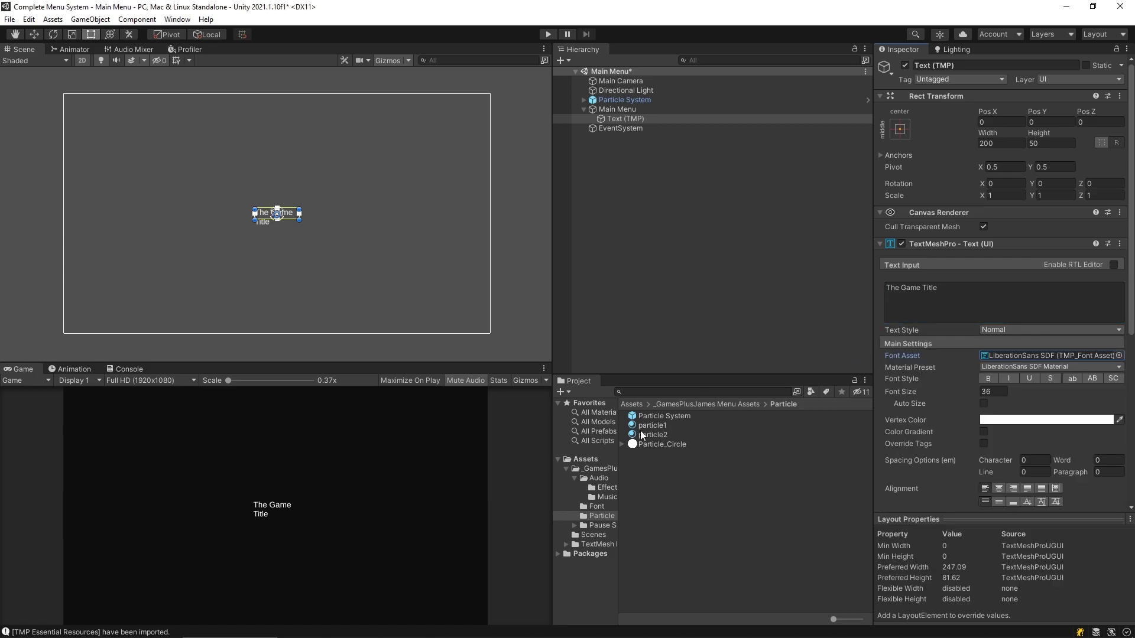
left_click(595, 506)
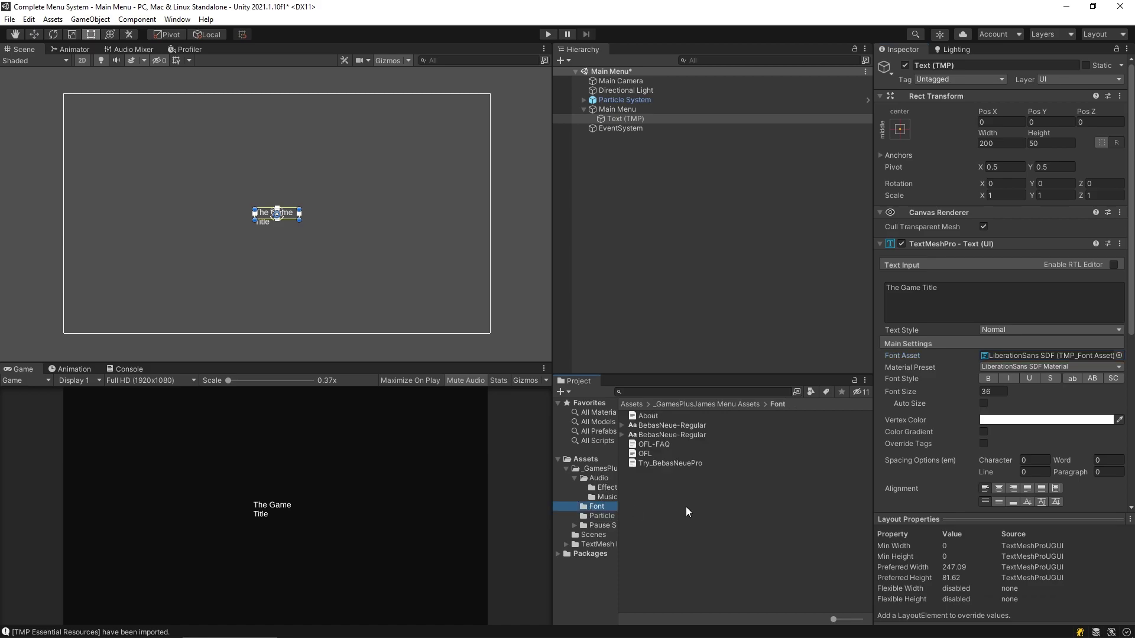
Create a TextMeshPro font asset from BebasNeue-Regular, producing BebasNeue-Regular SDF.
right_click(683, 426)
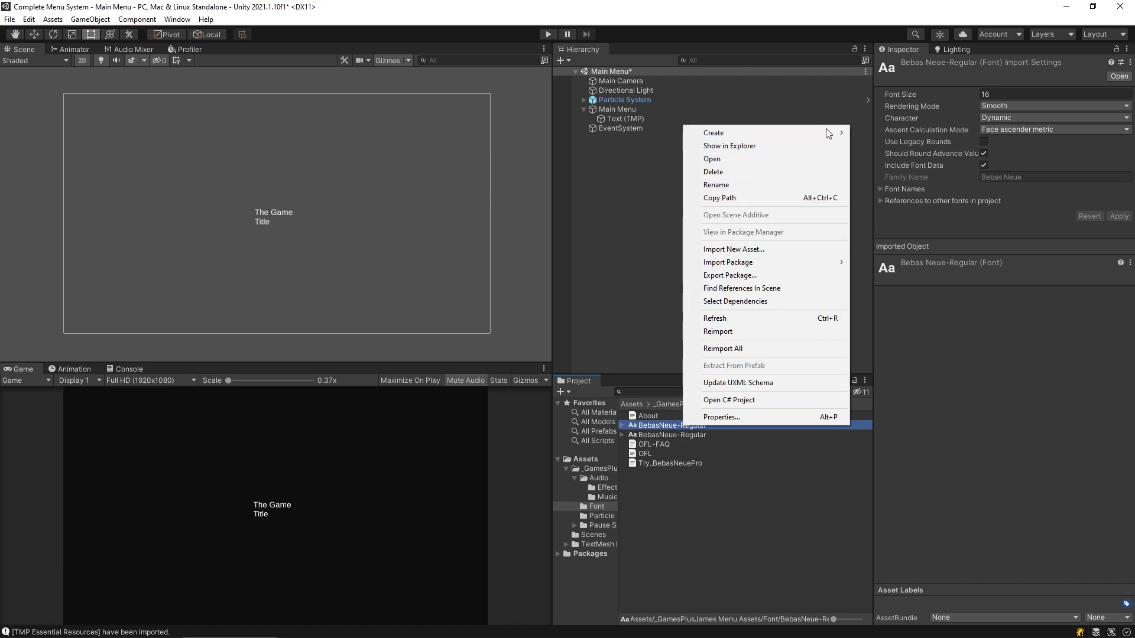
mouse_move(830, 131)
mouse_move(907, 244)
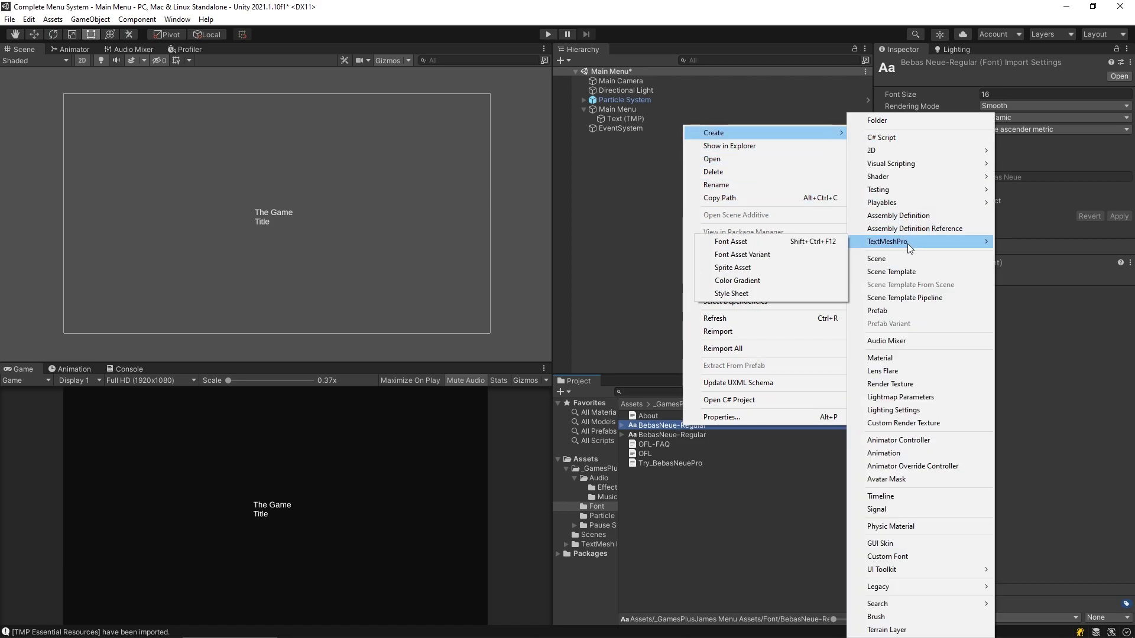
left_click(732, 242)
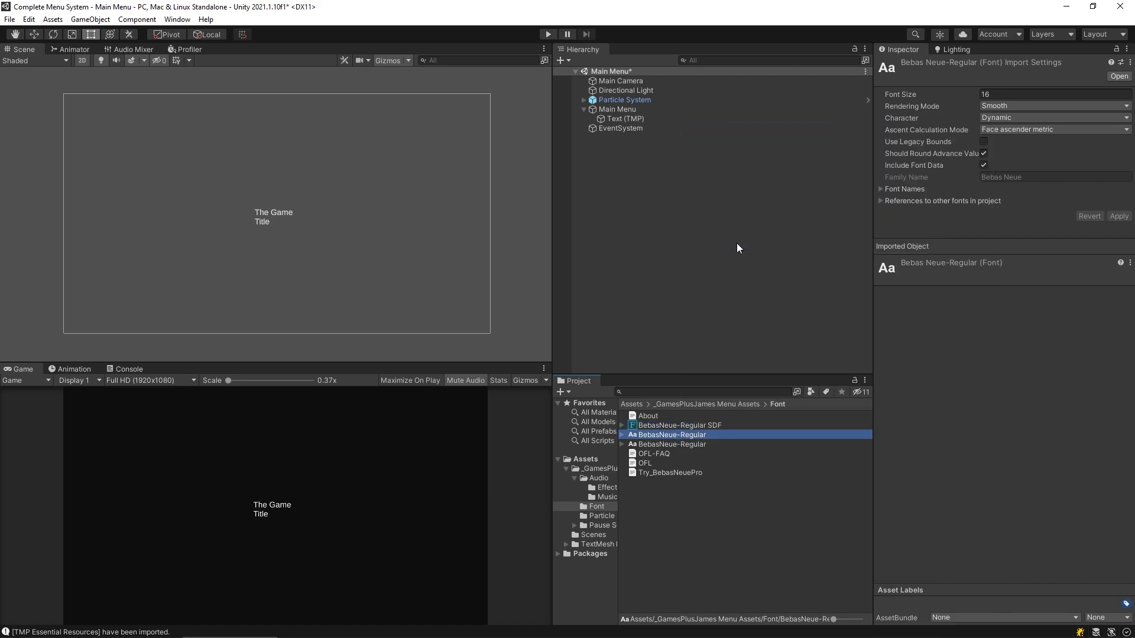
left_click(687, 425)
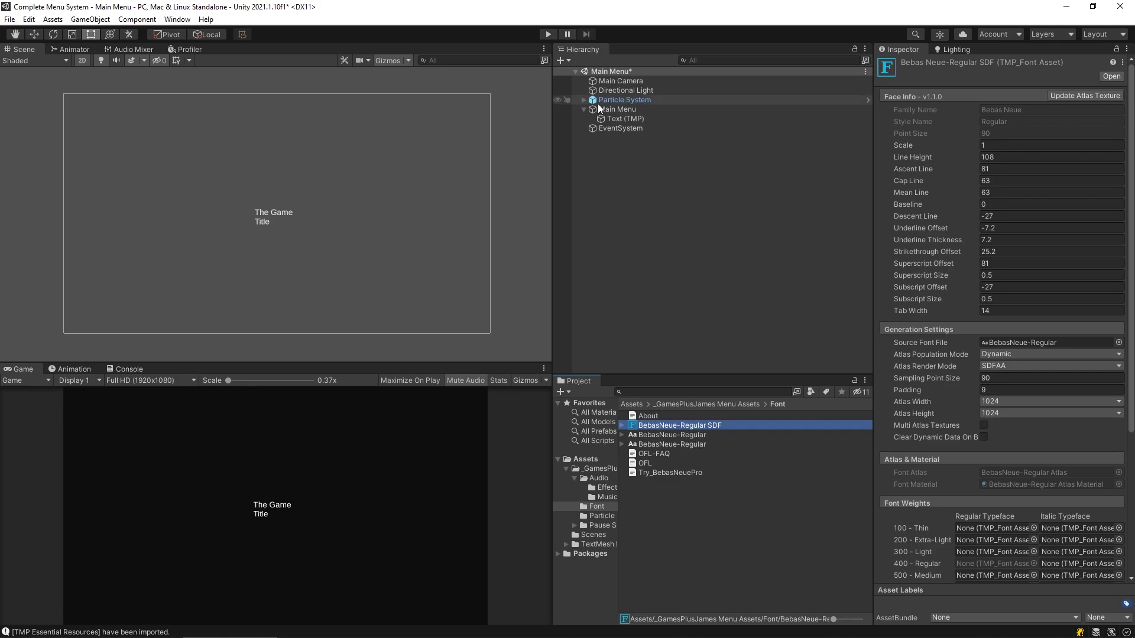
left_click(627, 119)
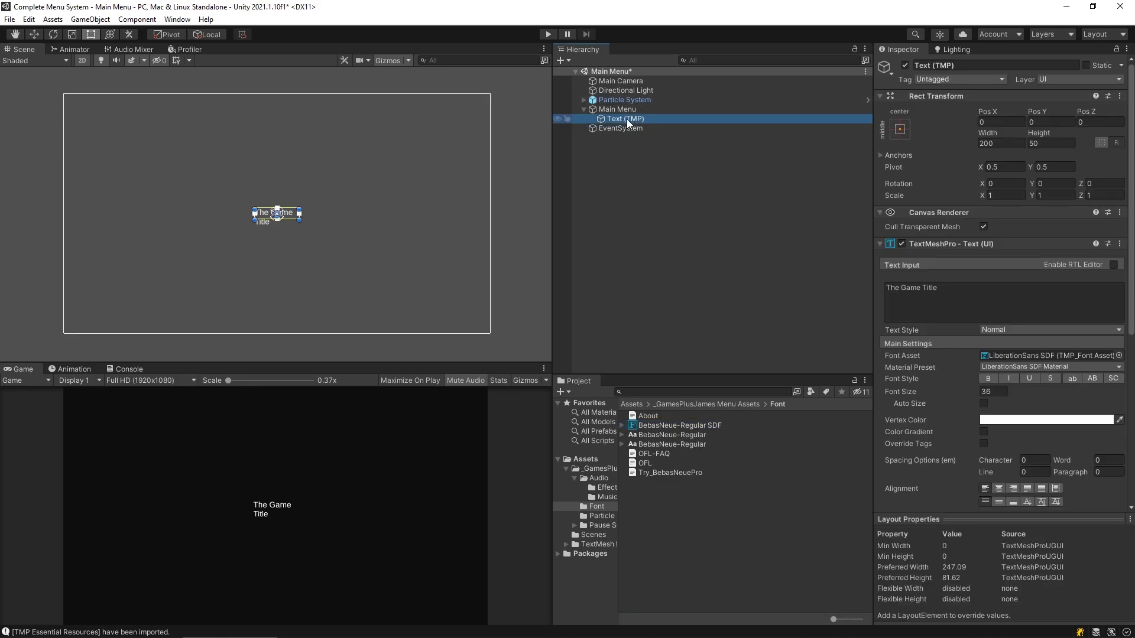
Set the title font to BebasNeue-Regular SDF and stretch its box across the top.
left_click(1119, 356)
double_click(970, 396)
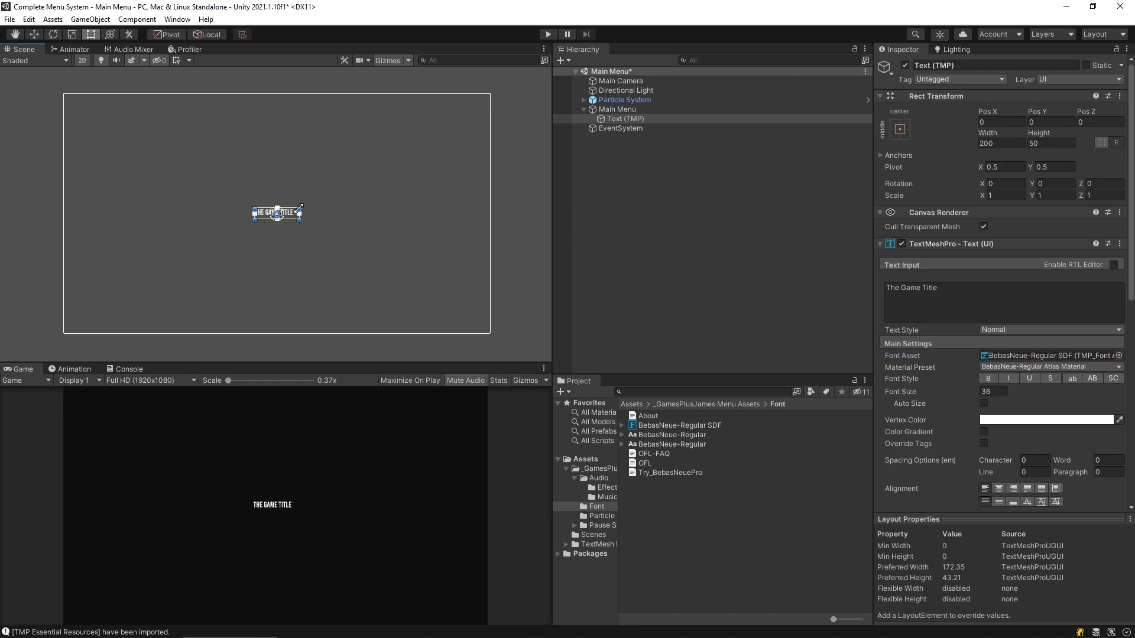
left_click_drag(296, 203, 470, 170)
left_click_drag(407, 199, 417, 133)
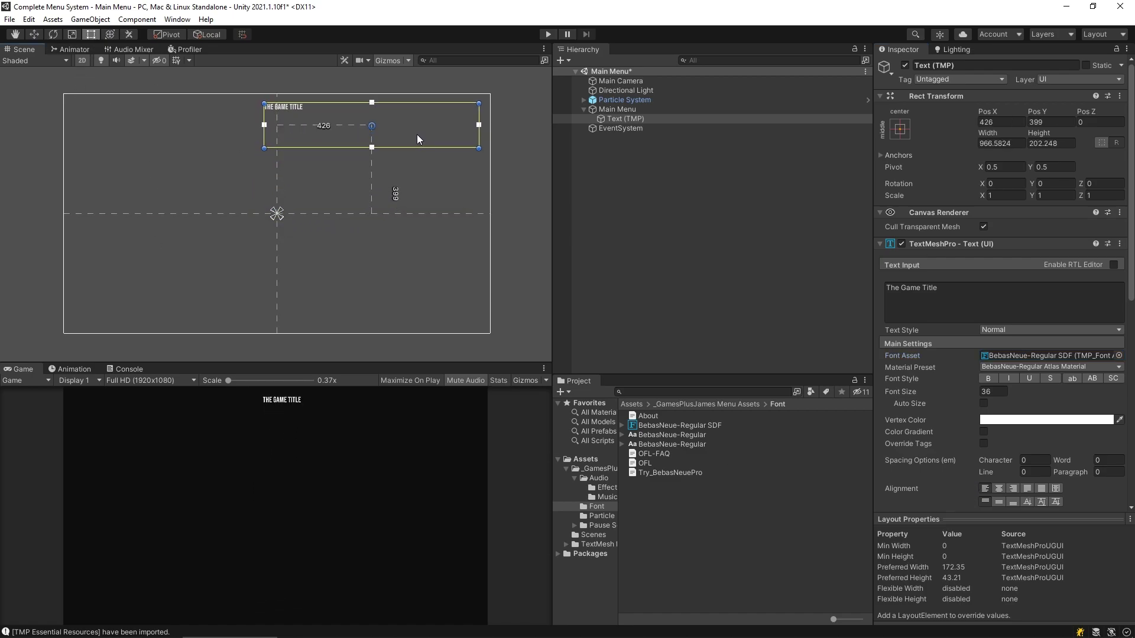
Enable Auto Size with max 300, right-align the title, and widen and heighten its box.
left_click(984, 405)
left_click(1050, 416)
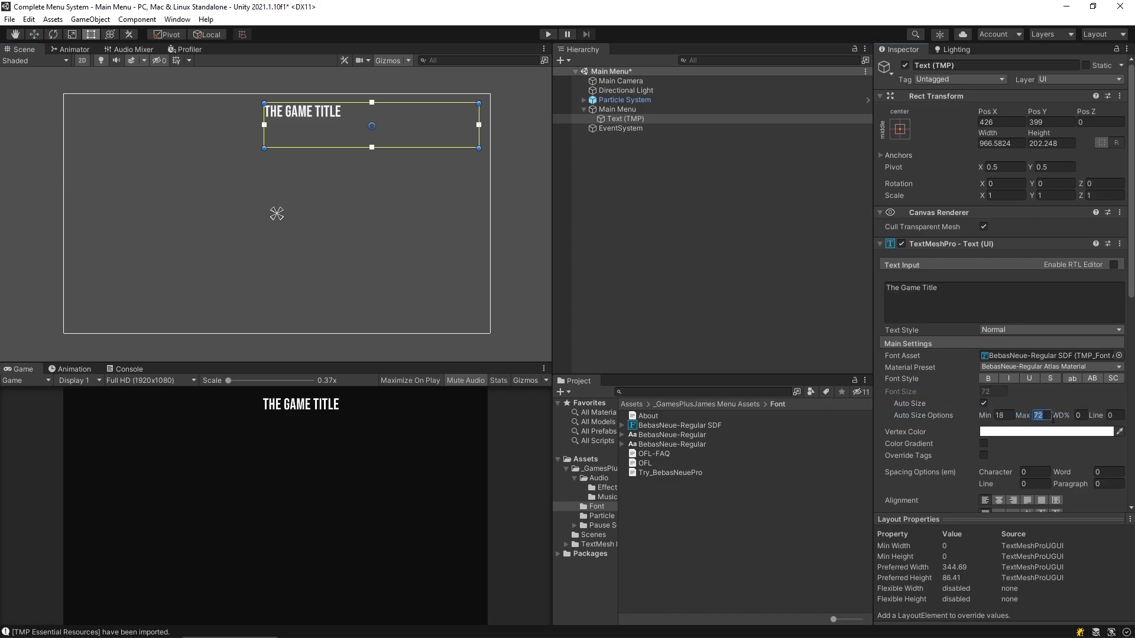
type("300")
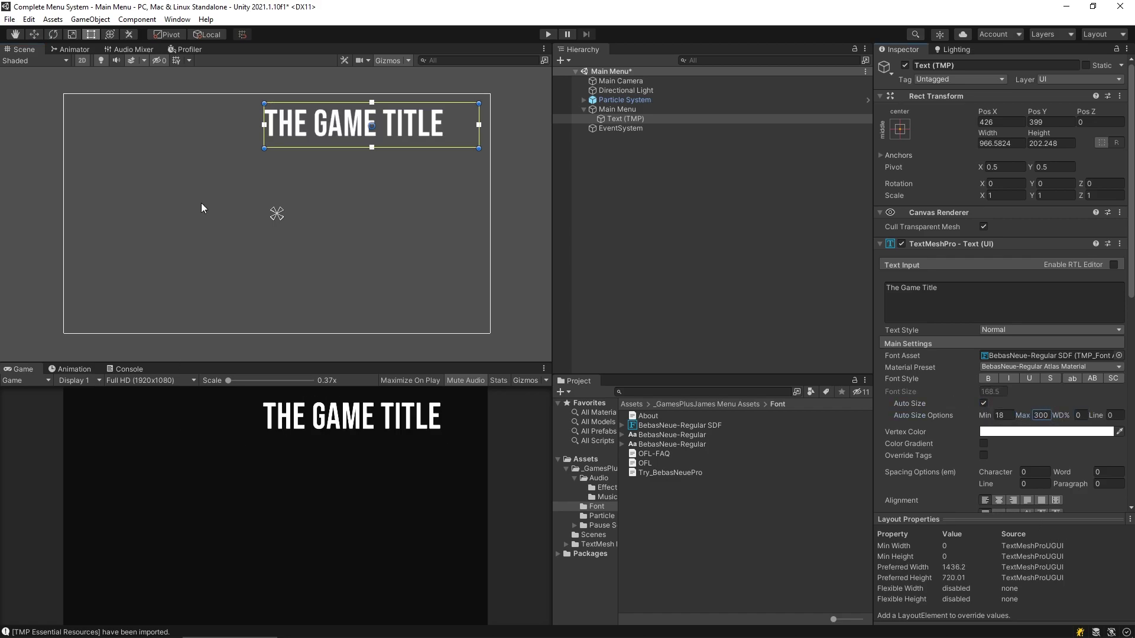
left_click_drag(262, 139, 169, 139)
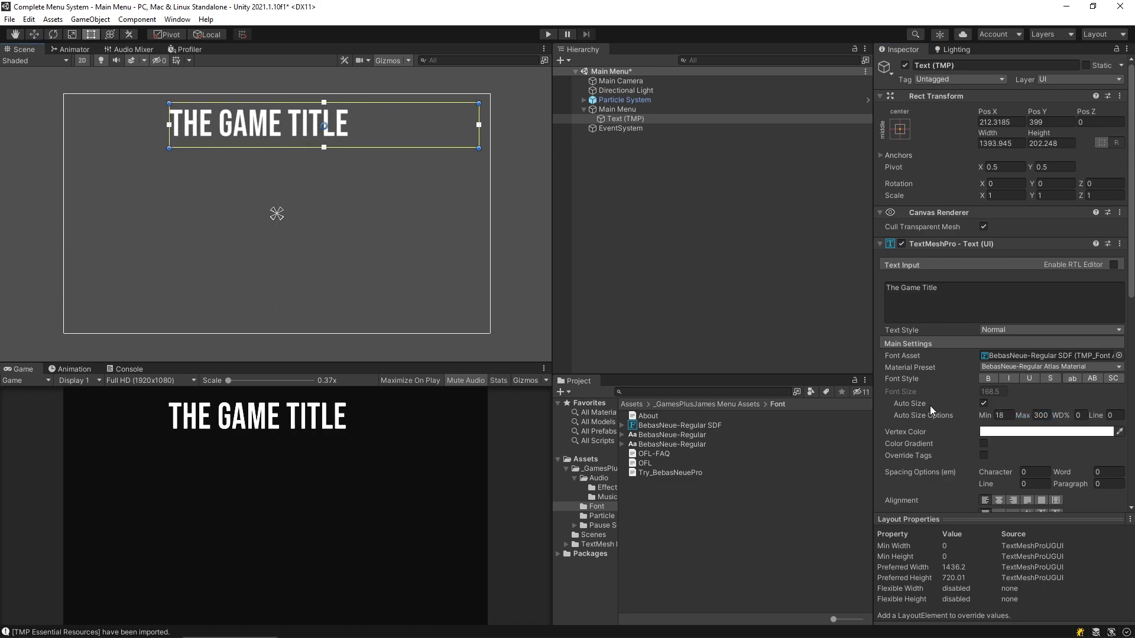
scroll(1015, 413, "down", 3)
left_click(1011, 394)
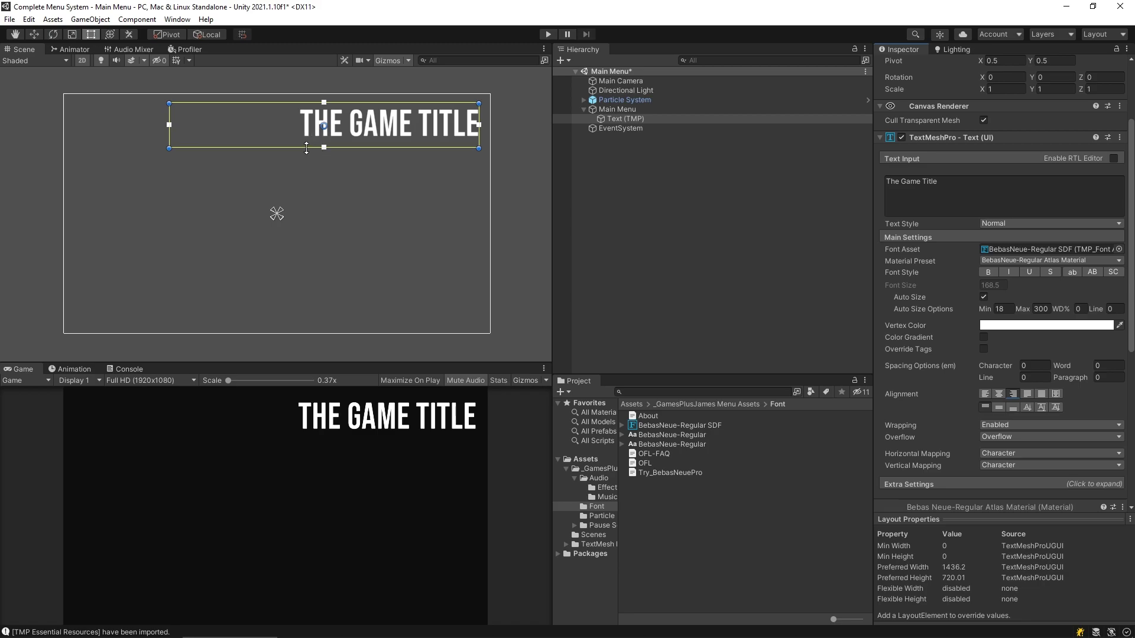
left_click_drag(309, 148, 304, 175)
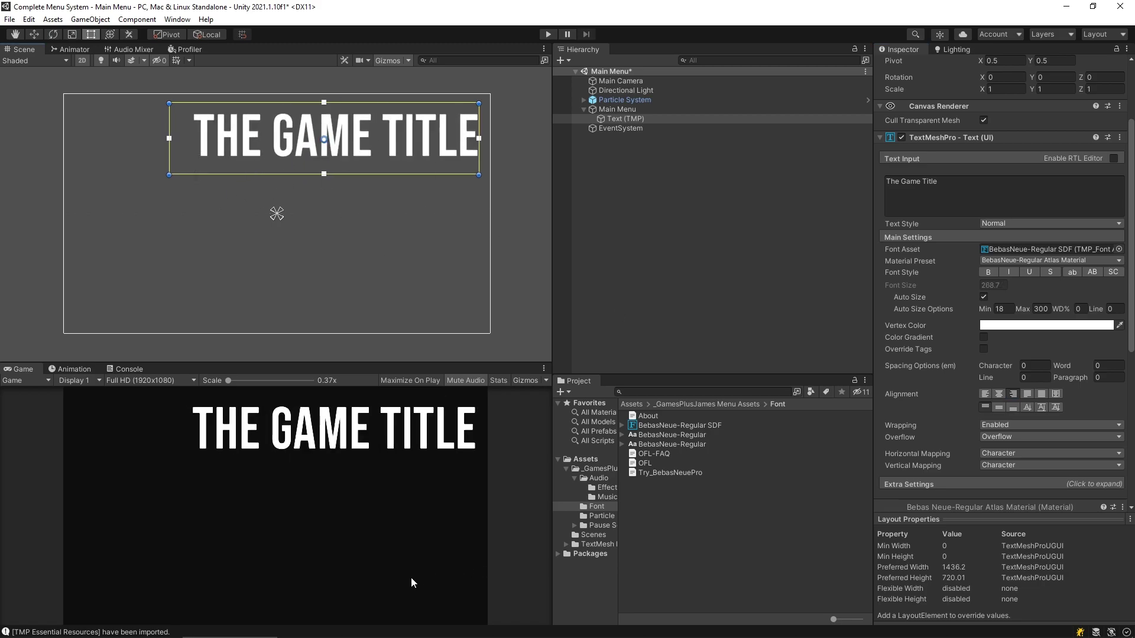
Add a Button - TextMeshPro under the Main Menu canvas.
left_click(615, 109)
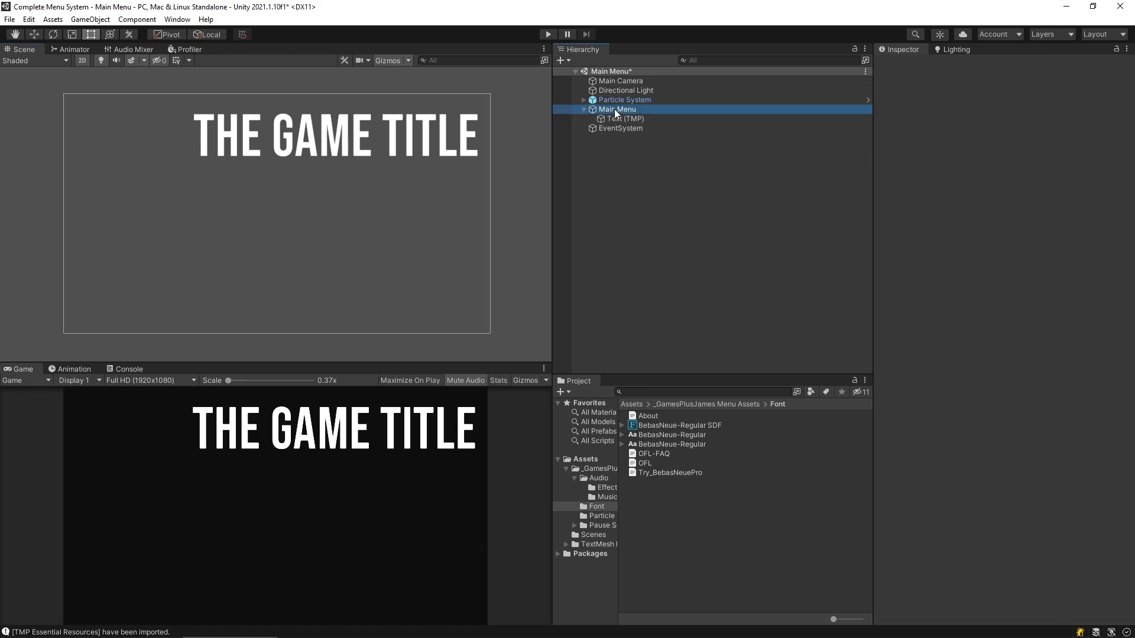
right_click(615, 109)
mouse_move(706, 342)
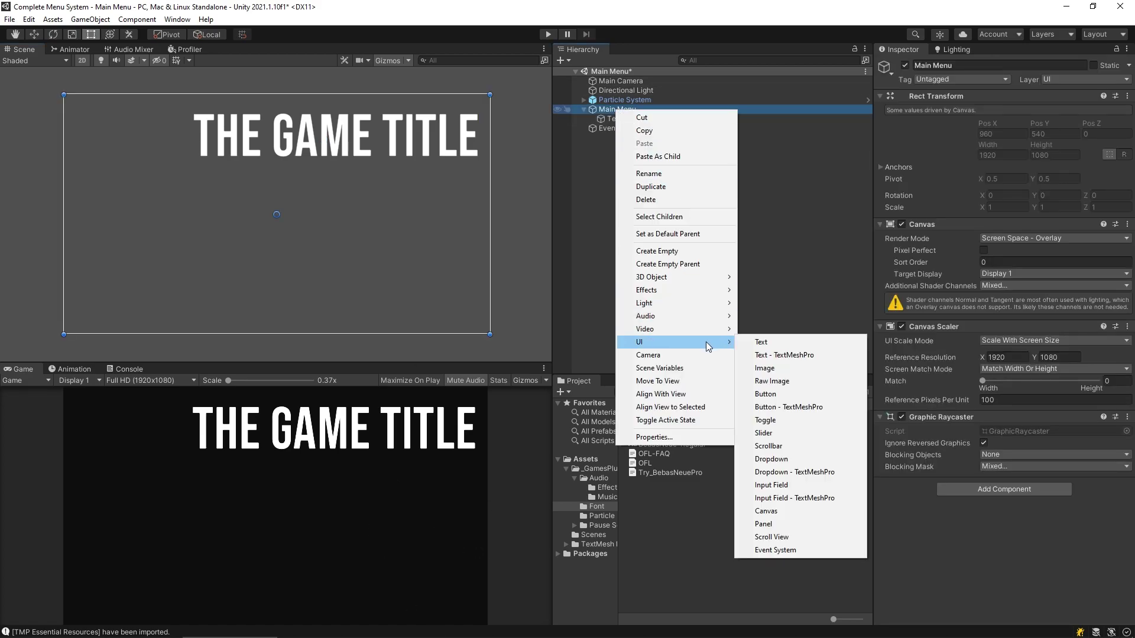
left_click(787, 408)
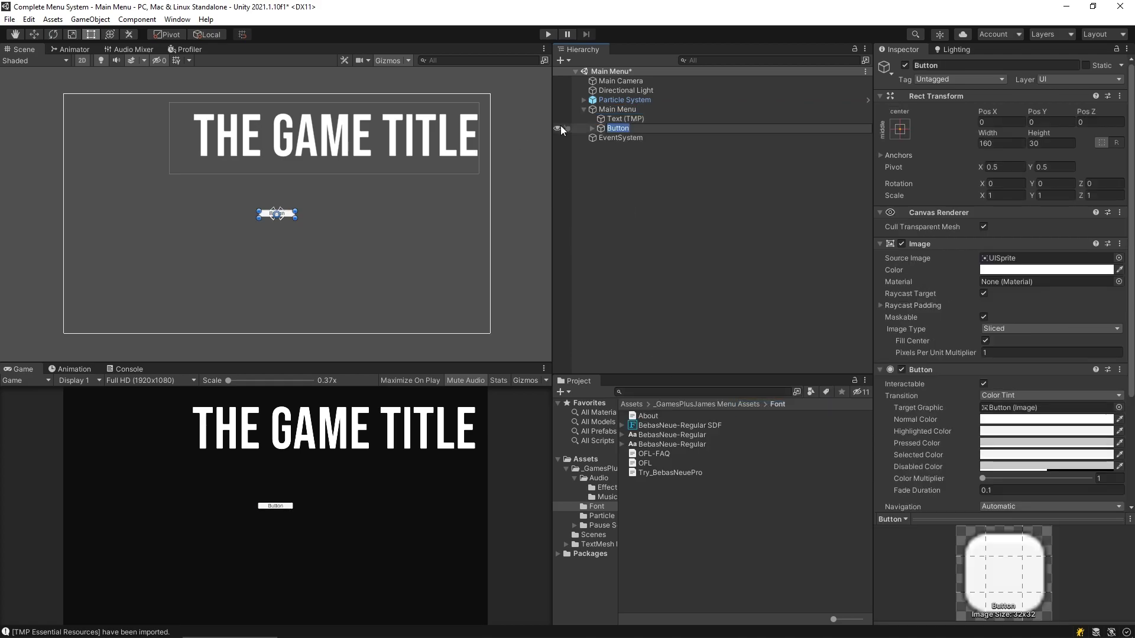
Set the button label's font to BebasNeue-Regular SDF.
left_click(592, 129)
left_click(631, 137)
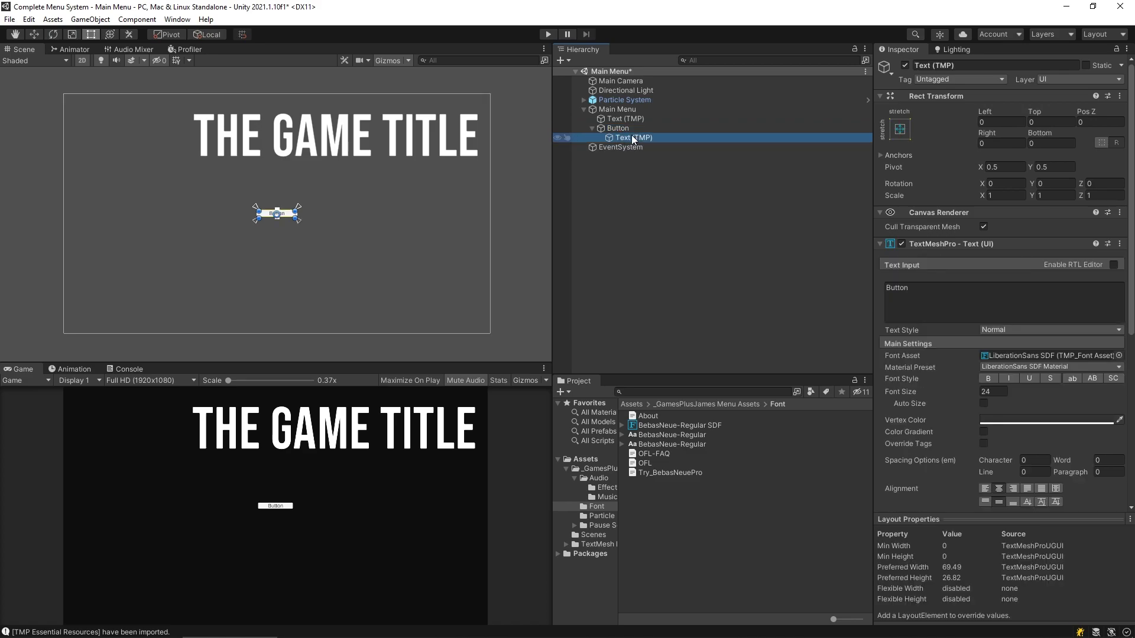
left_click(1119, 356)
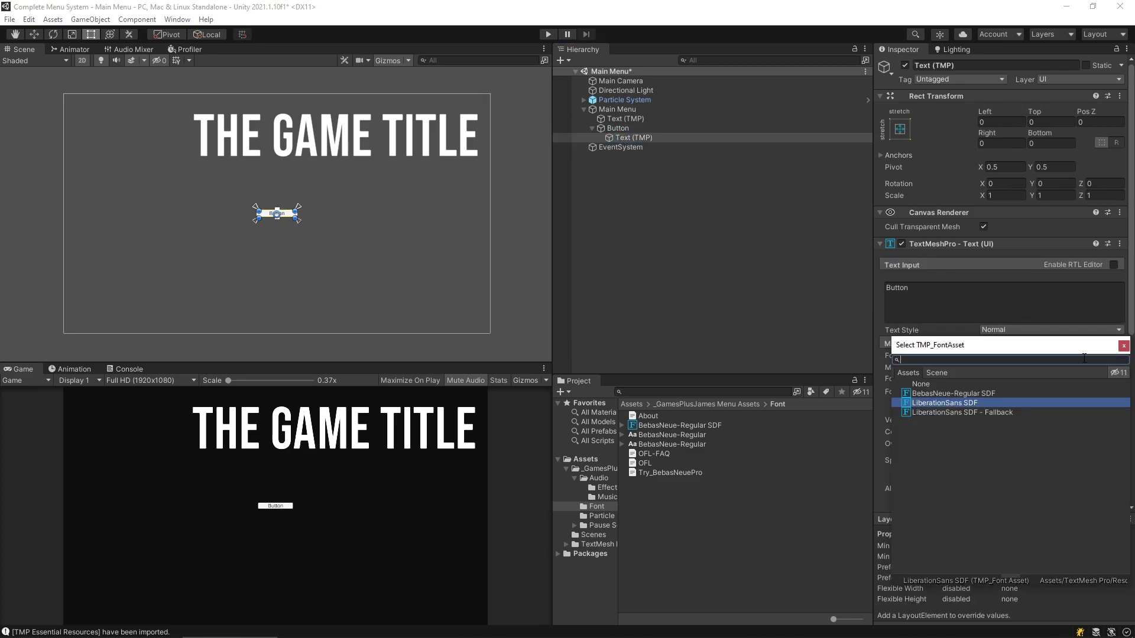
double_click(949, 393)
Enlarge the button and move it toward the lower right of the screen.
left_click(278, 214)
scroll(182, 220, "up", 3)
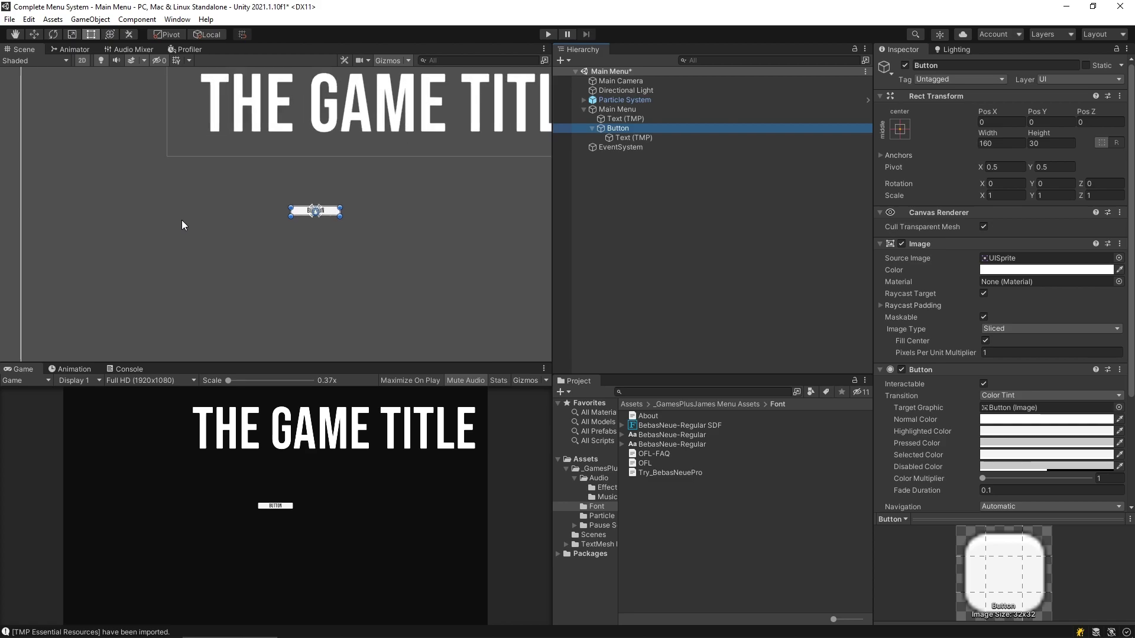
left_click_drag(298, 214, 485, 230)
middle_click_drag(539, 263, 296, 201)
left_click_drag(237, 166, 351, 200)
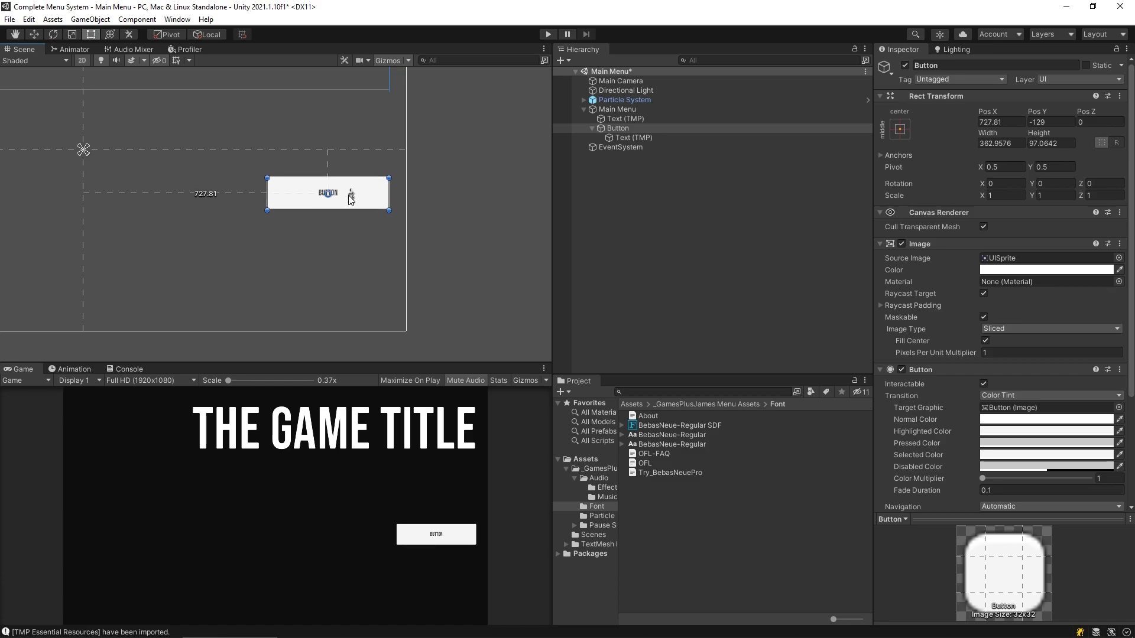
Set the button label's font size to 56.
left_click(351, 199)
left_click(1000, 391)
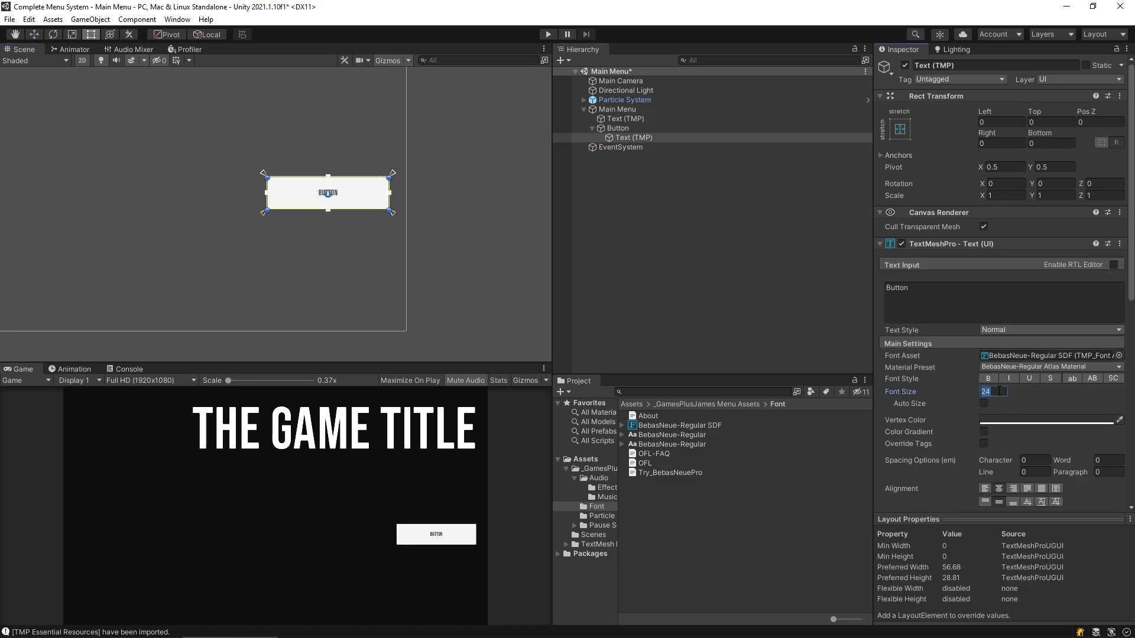
type("45")
key("BackSpace")
key("BackSpace")
type("56")
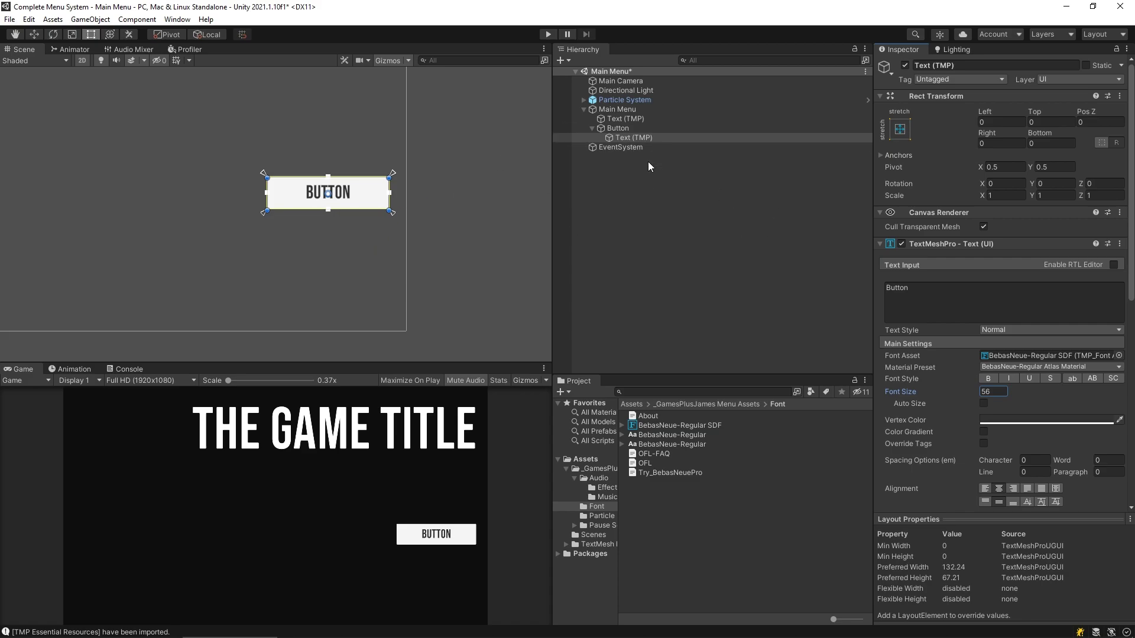
left_click(618, 129)
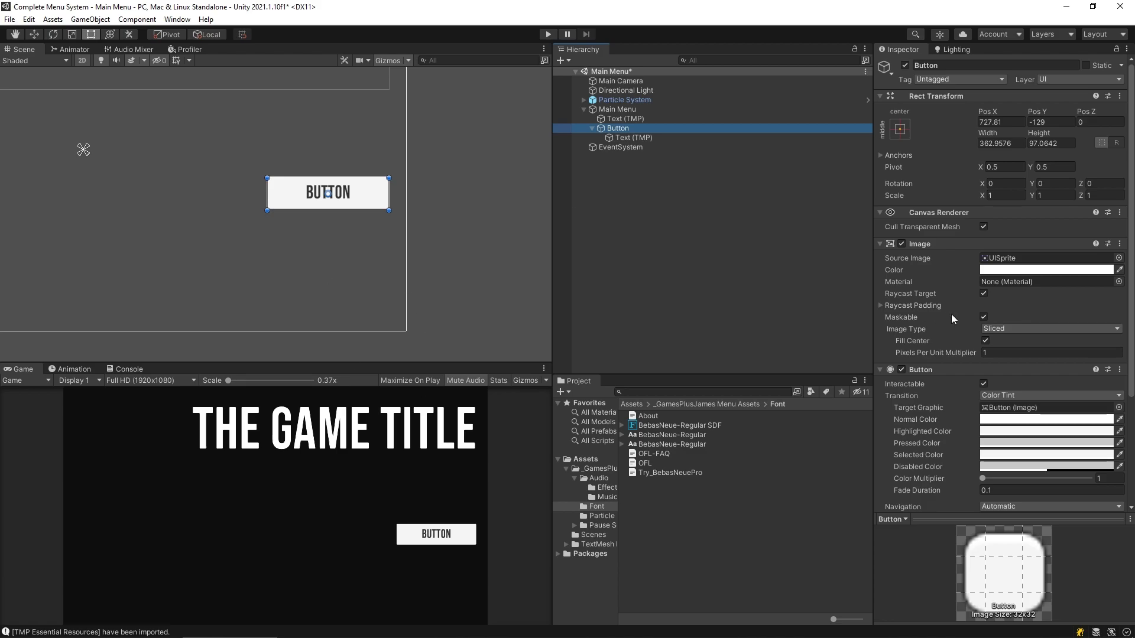
Remove the button's background image and set its Highlighted colour to bright green.
left_click(1005, 261)
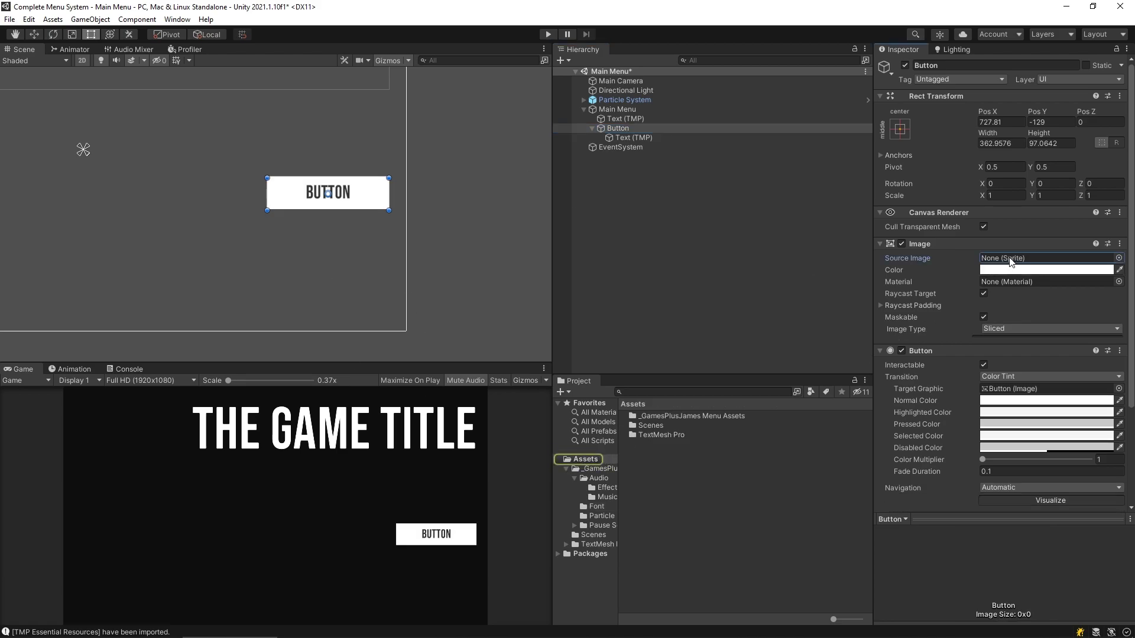
key("Delete")
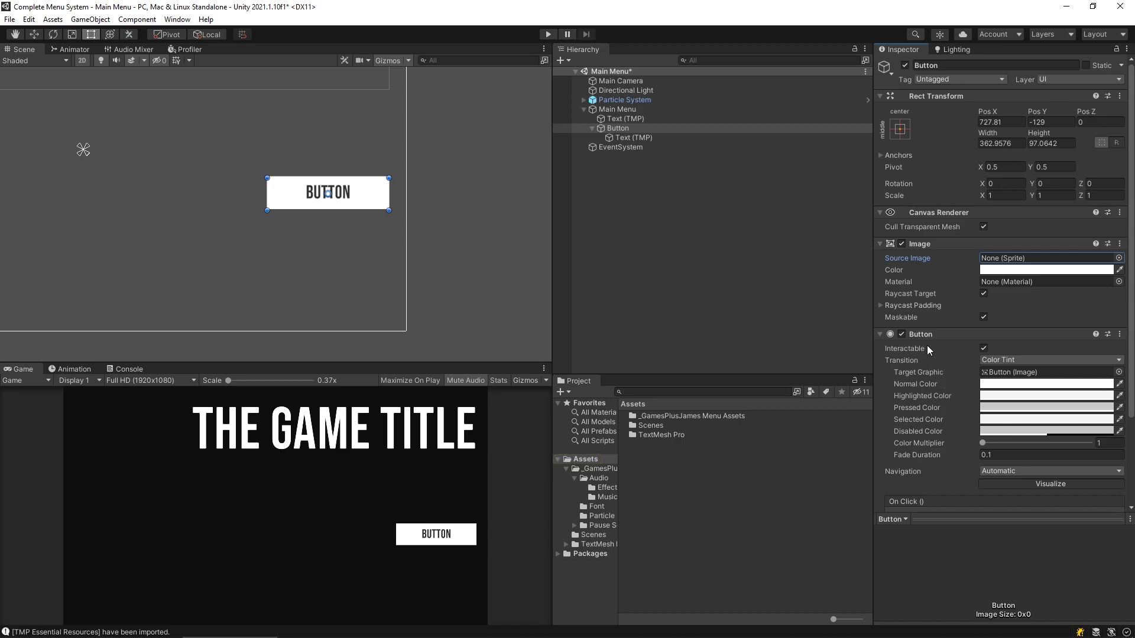
left_click(1007, 396)
left_click(1030, 385)
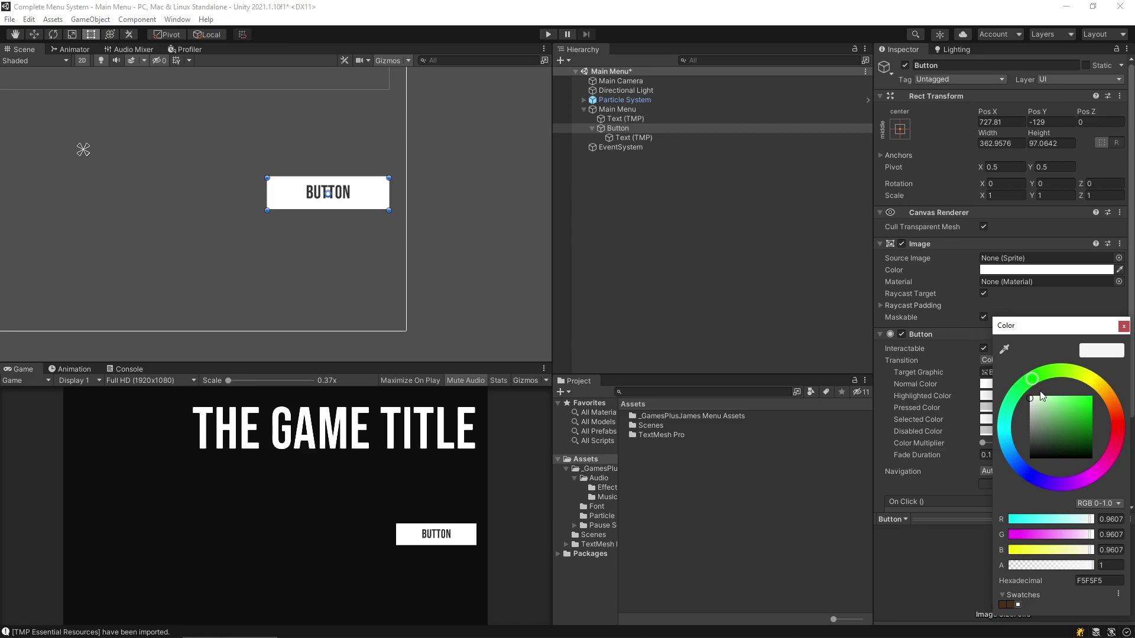
left_click(1073, 399)
left_click_drag(1074, 399, 1077, 397)
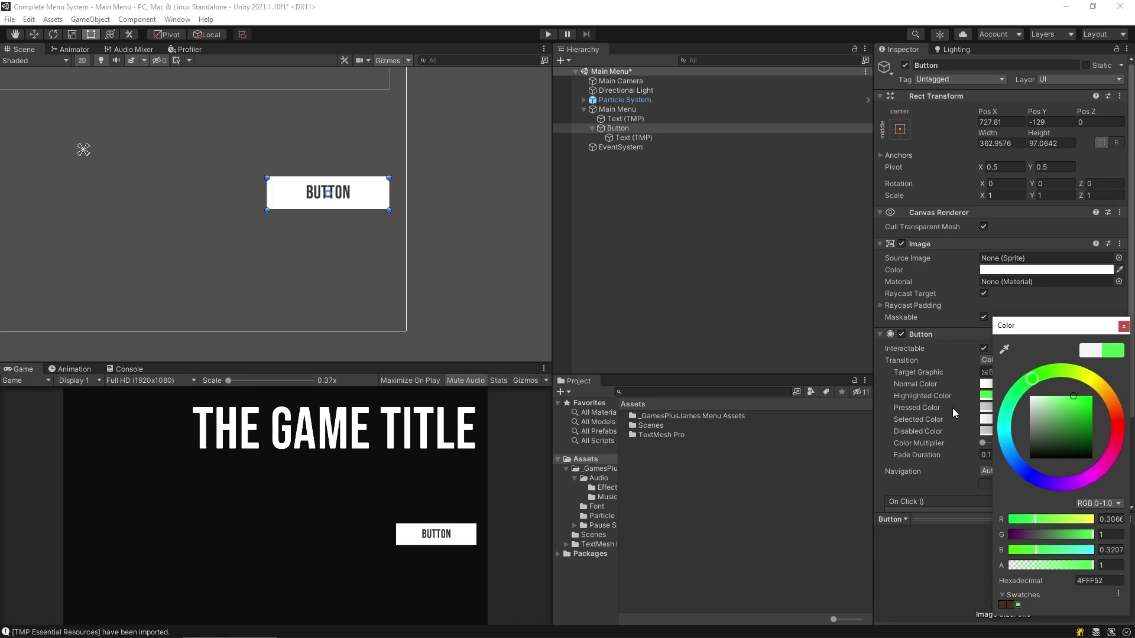
left_click(986, 408)
Set the Pressed colour to blue and sample the hover green for the Selected colour.
left_click(1011, 409)
left_click_drag(1008, 410, 1013, 468)
left_click(1090, 396)
left_click(961, 419)
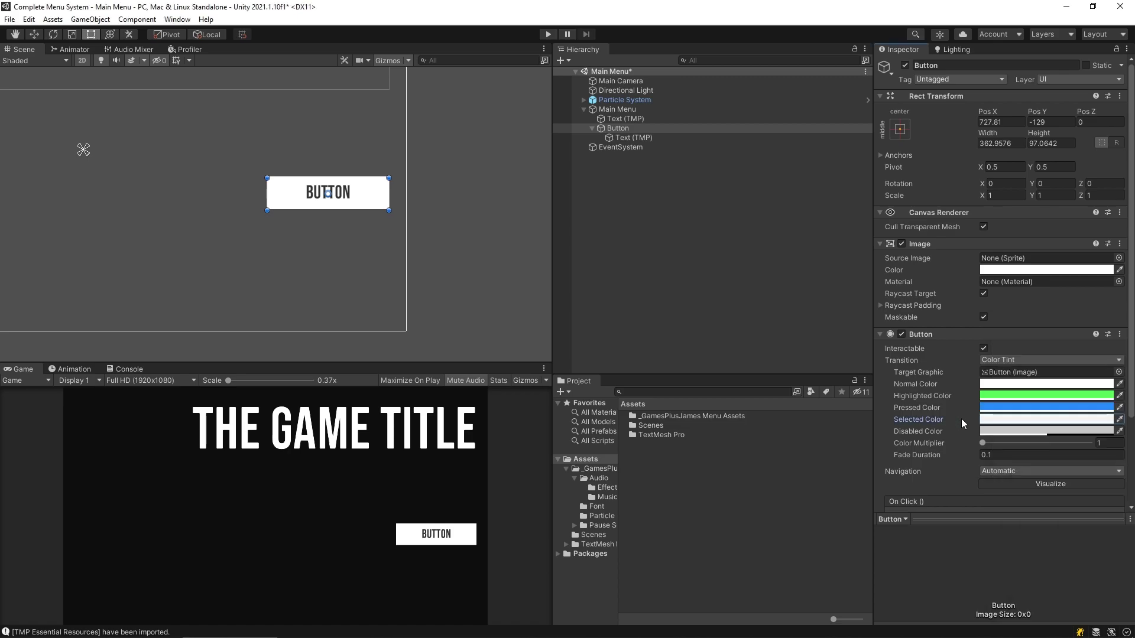
left_click(1120, 419)
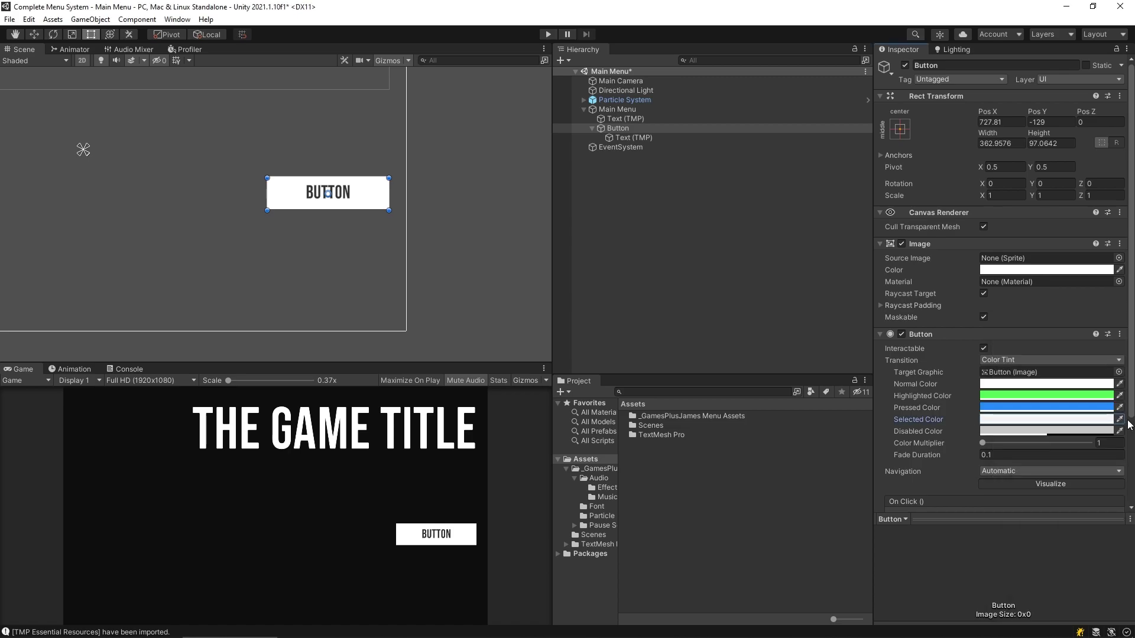
left_click(1067, 396)
left_click(679, 237)
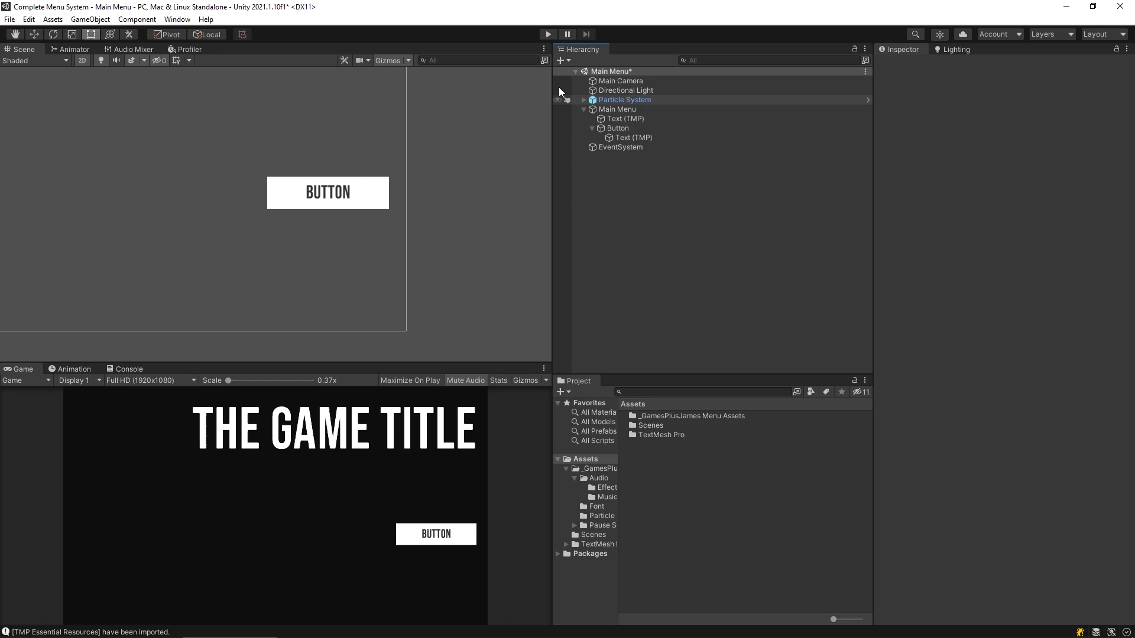
left_click(540, 33)
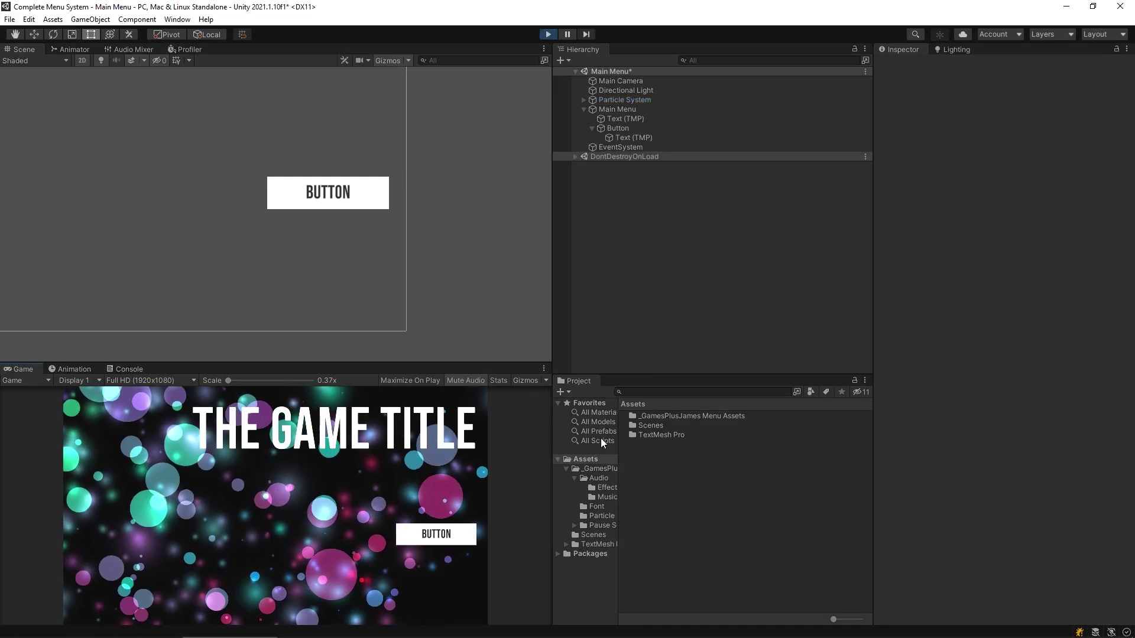
left_click(461, 543)
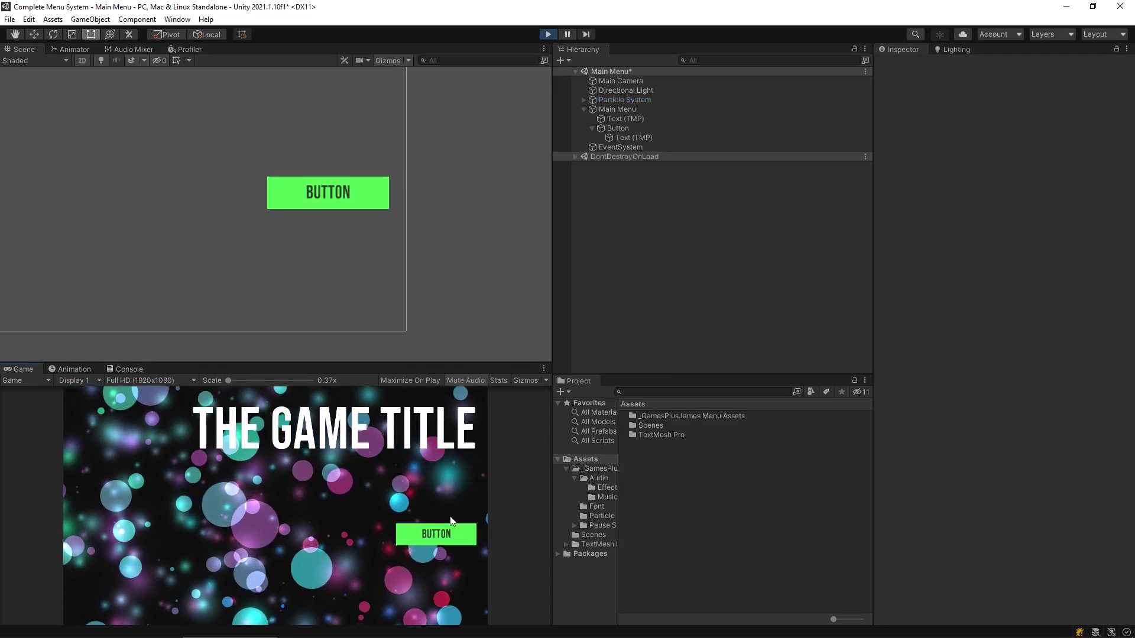
left_click(437, 562)
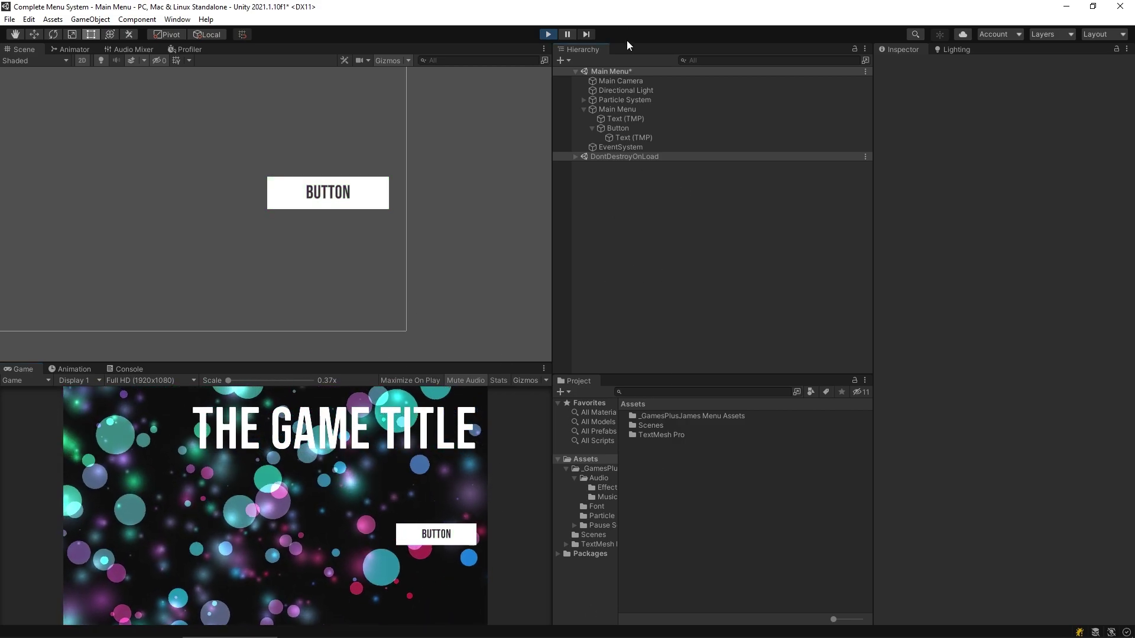
left_click(548, 33)
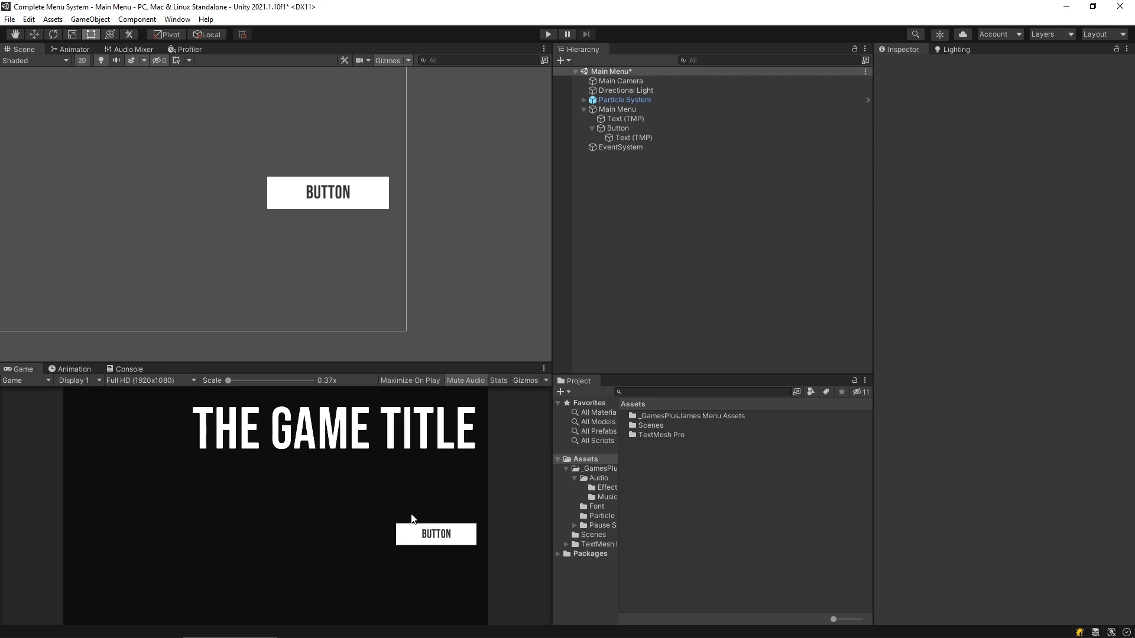
Create a new folder named Prefabs in Assets.
left_click(608, 129)
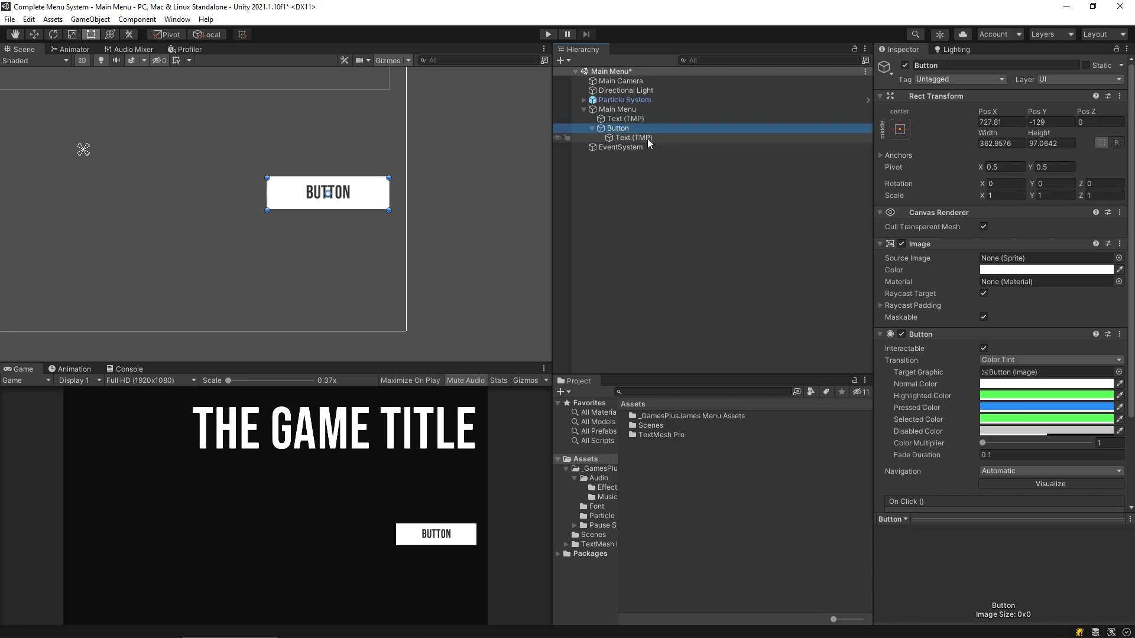
left_click(639, 139)
left_click(630, 129)
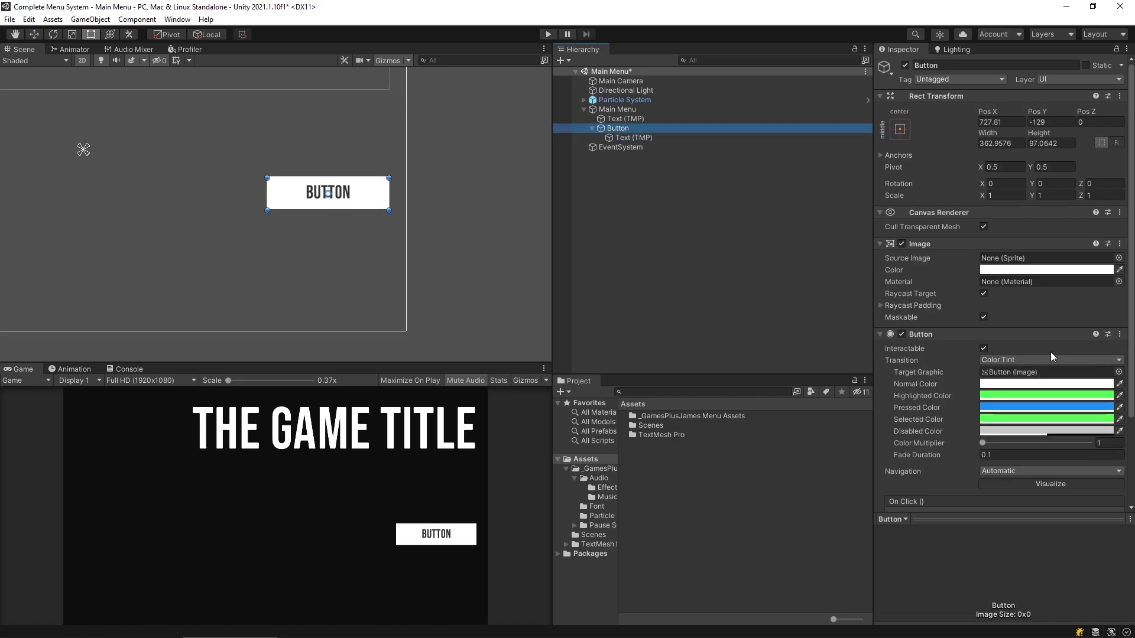
scroll(908, 361, "down", 3)
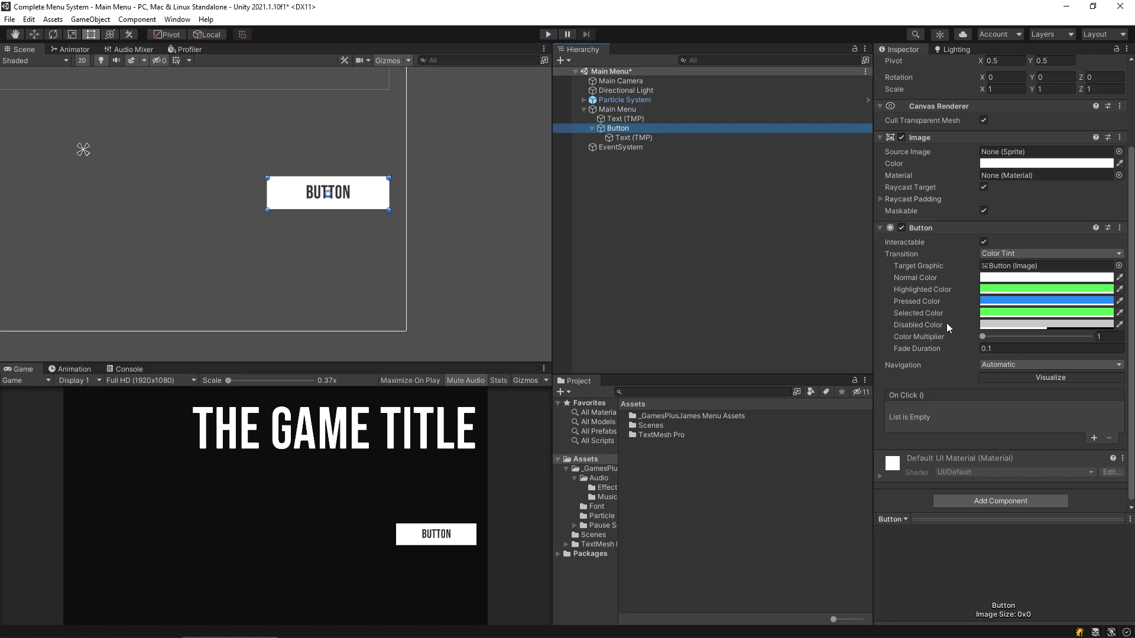
scroll(951, 364, "up", 3)
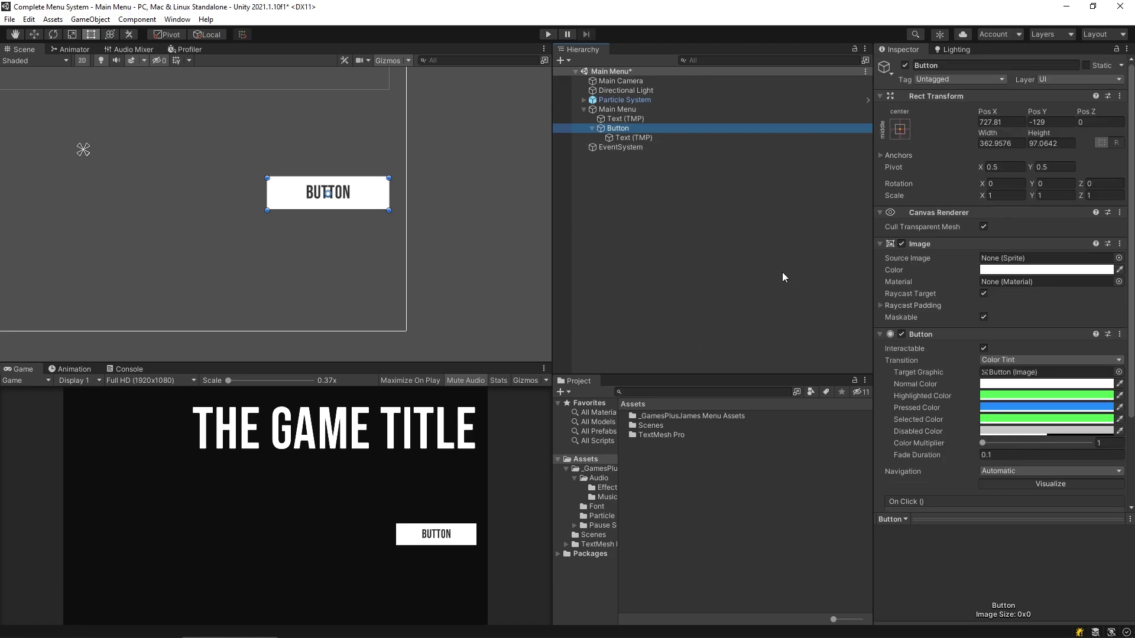
left_click(590, 461)
right_click(660, 464)
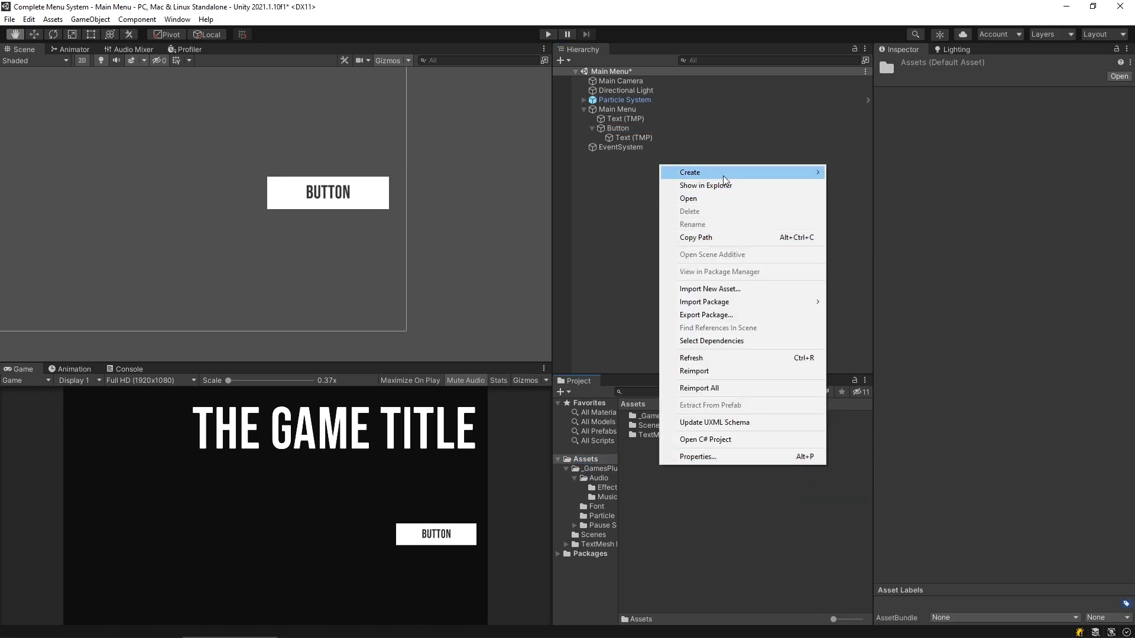
mouse_move(724, 173)
left_click(853, 121)
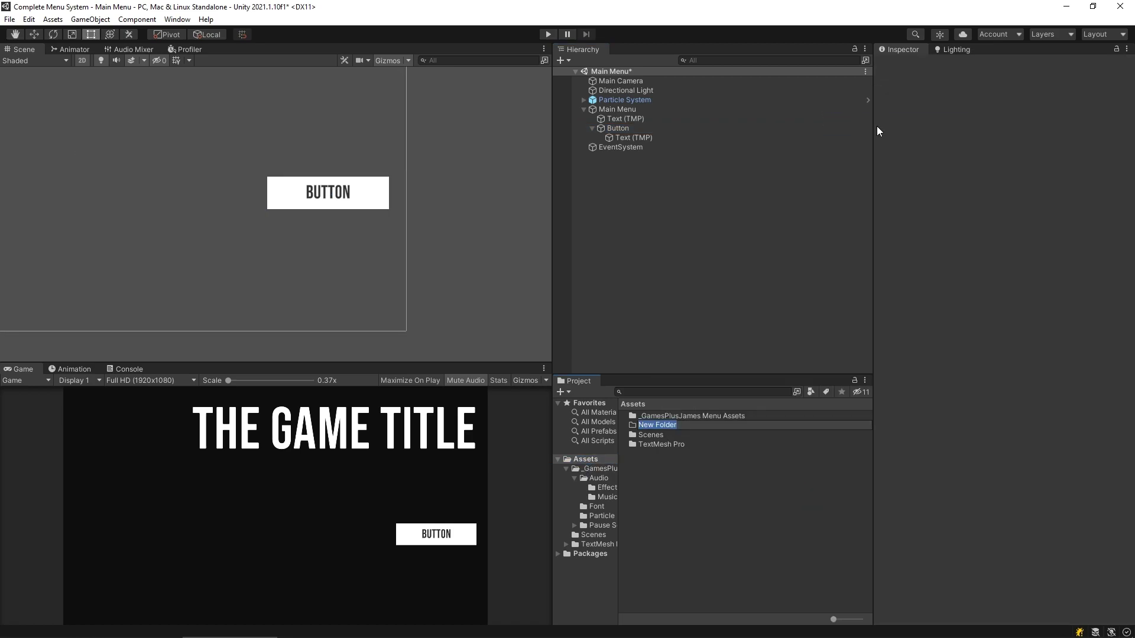
type("Prefabs")
key("Return")
key("Return")
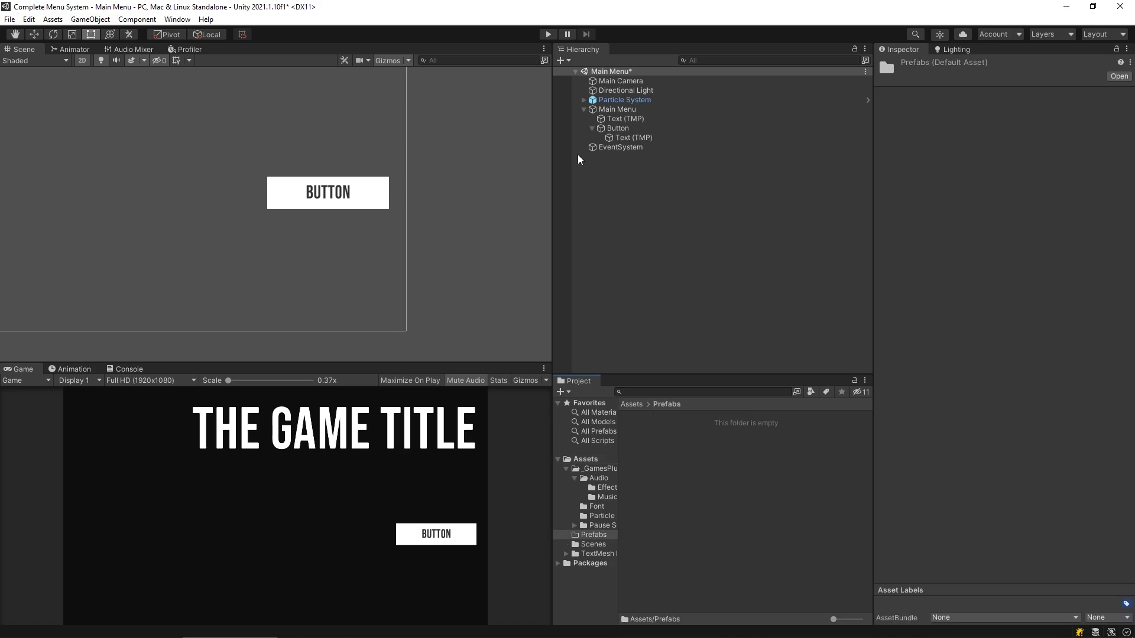
Drag the Button into the Prefabs folder to save it as a Button prefab.
left_click(617, 129)
left_click_drag(617, 131, 714, 474)
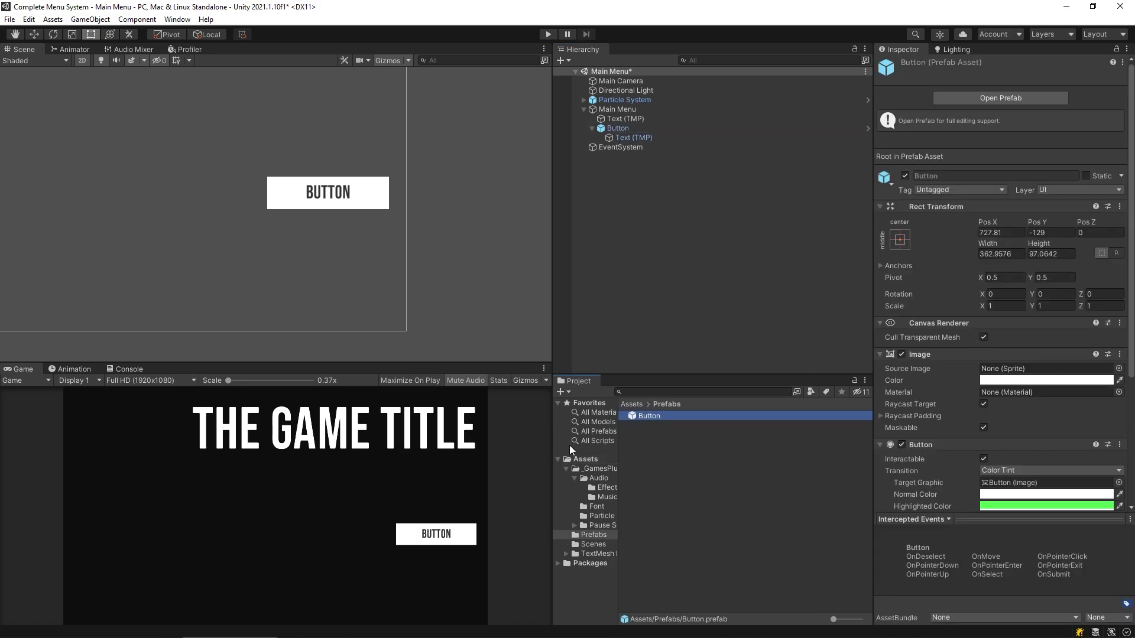
left_click(617, 128)
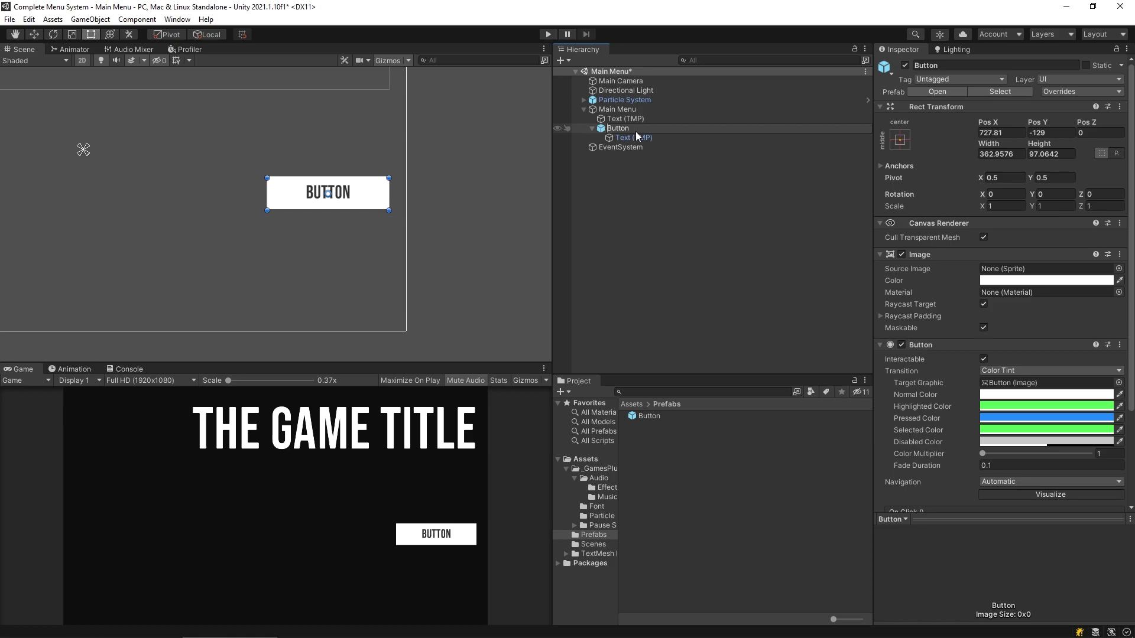
Rename the button Start Button and change its label text to 'Start'.
key("Return")
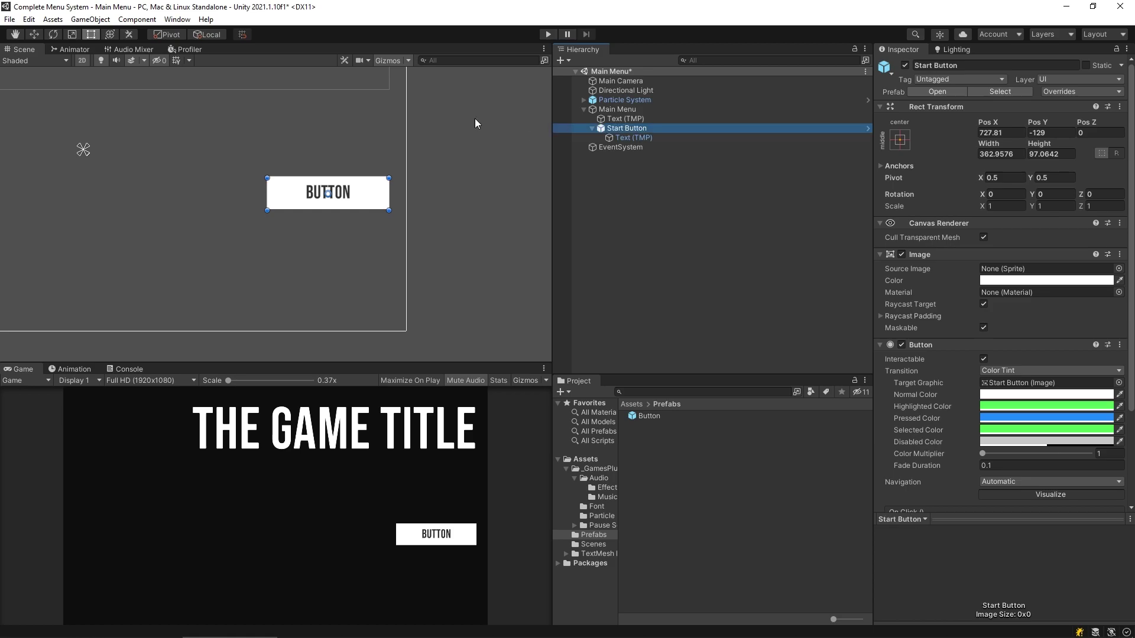
left_click(637, 137)
left_click(1021, 300)
type("Start")
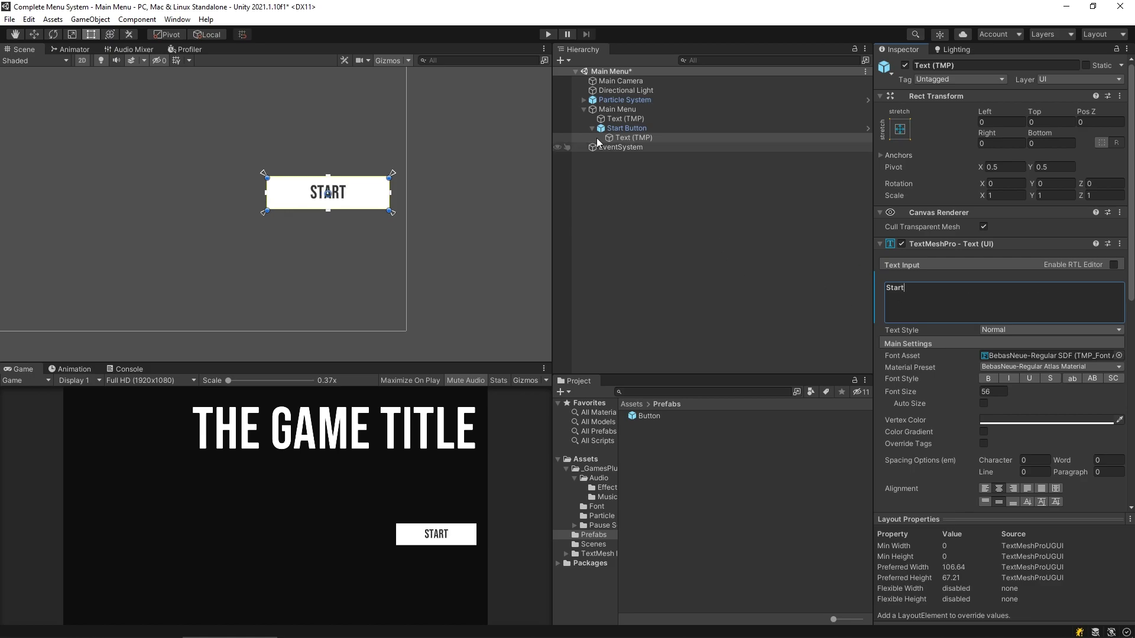
Duplicate the Start Button twice, moving the first copy down below the original.
left_click(623, 128)
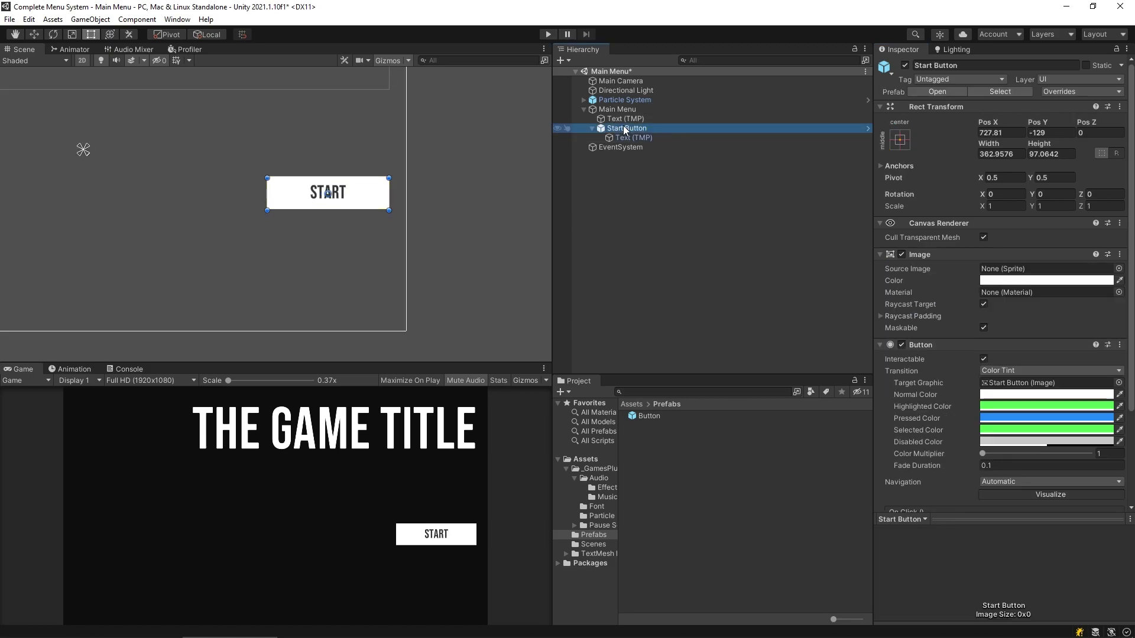
key("ctrl+d")
key("w")
left_click_drag(329, 155, 329, 243)
key("ctrl+d")
Rename the two Start Button copies to Options Button (1) and Quit Button (2).
left_click(593, 157)
left_click(592, 147)
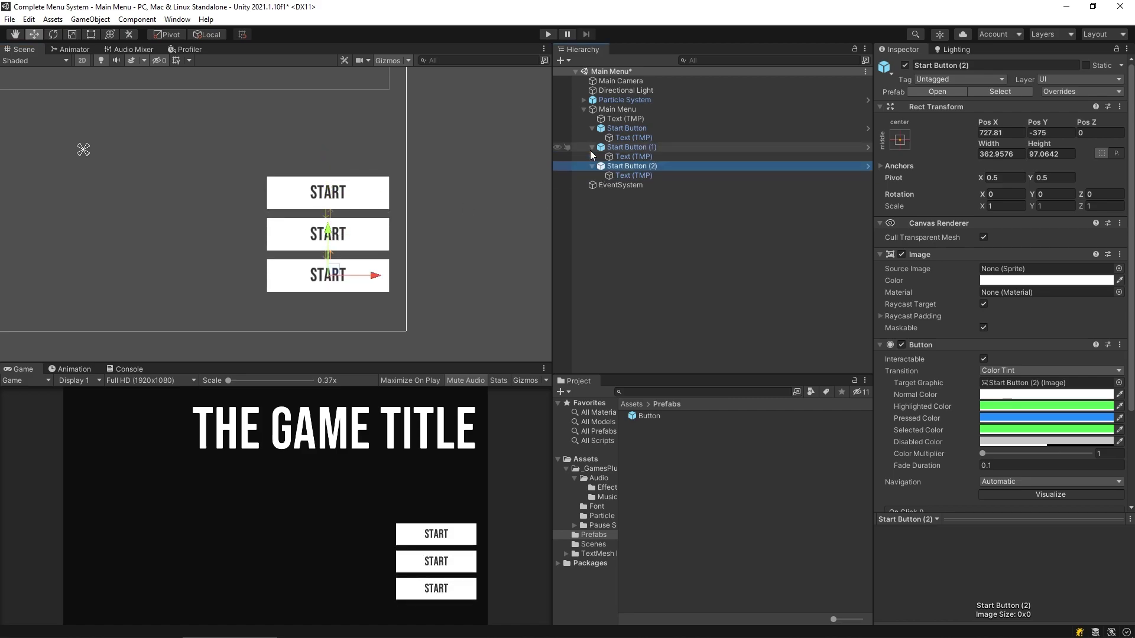
left_click(609, 148)
double_click(605, 147)
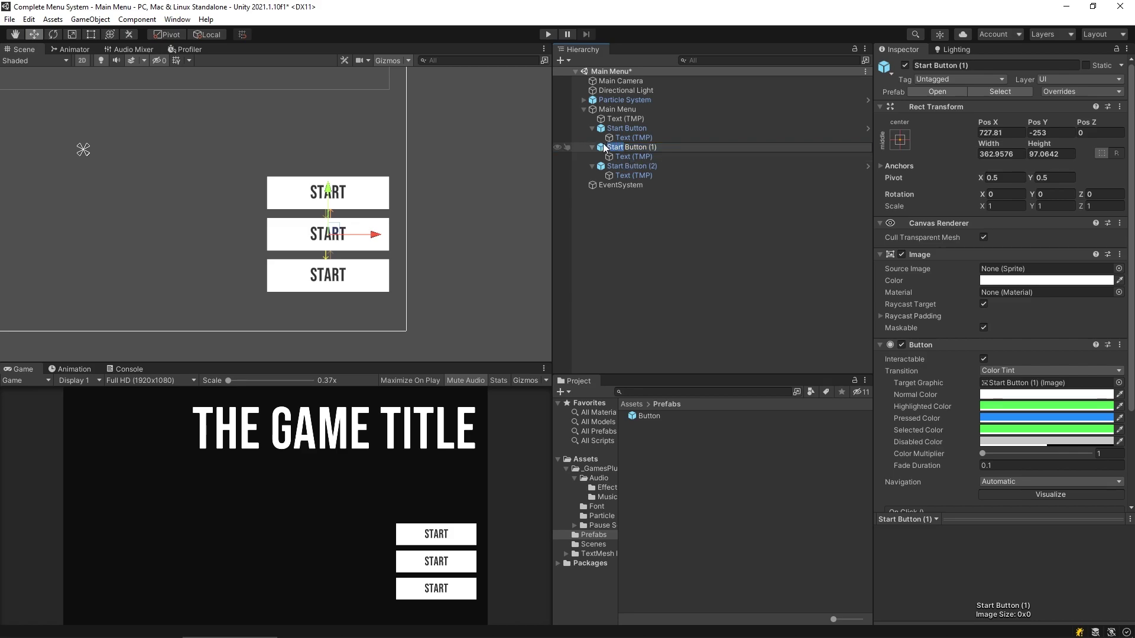
type("Options")
left_click(624, 165)
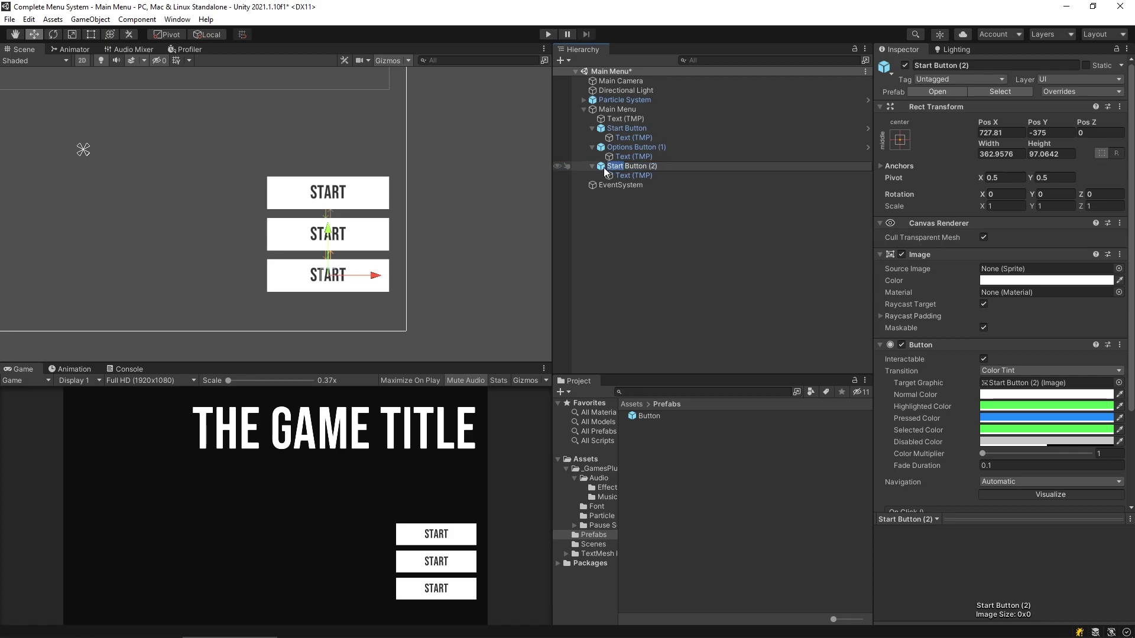
type("Quit")
key("Return")
Set the copies' Text (TMP) labels to Options and Quit.
left_click(633, 157)
left_click(974, 315)
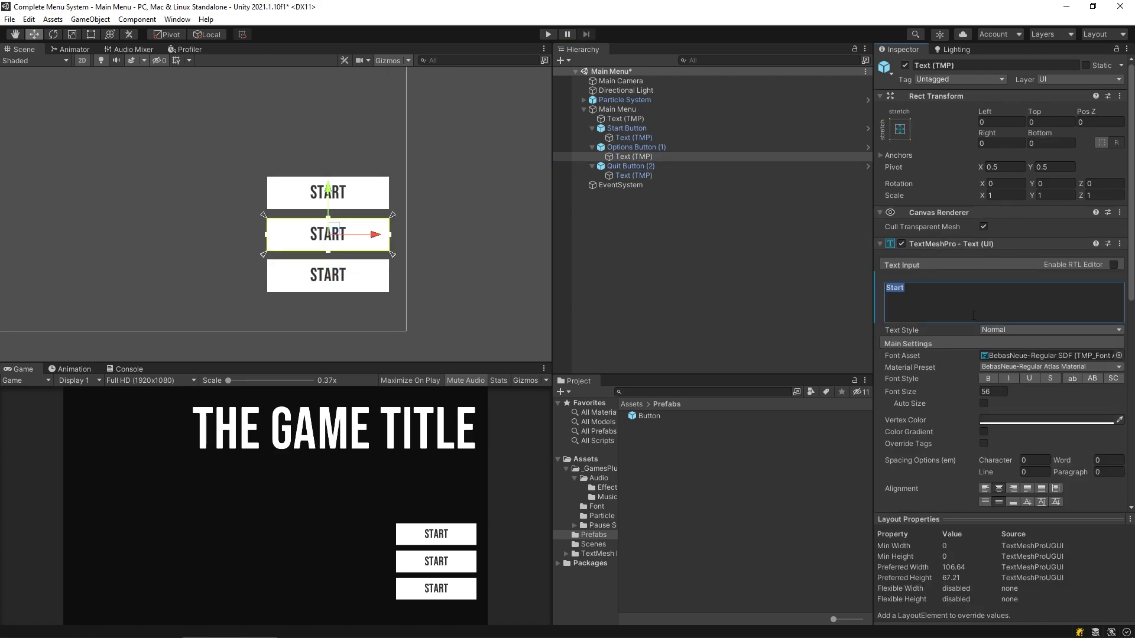
type("Options")
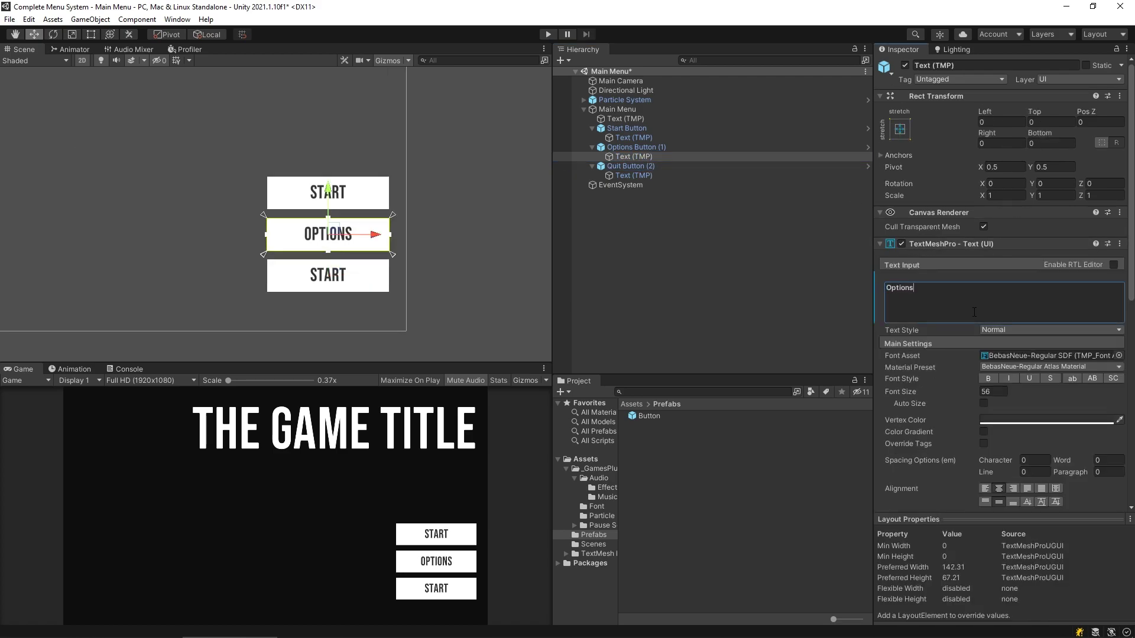
left_click(661, 177)
left_click(979, 290)
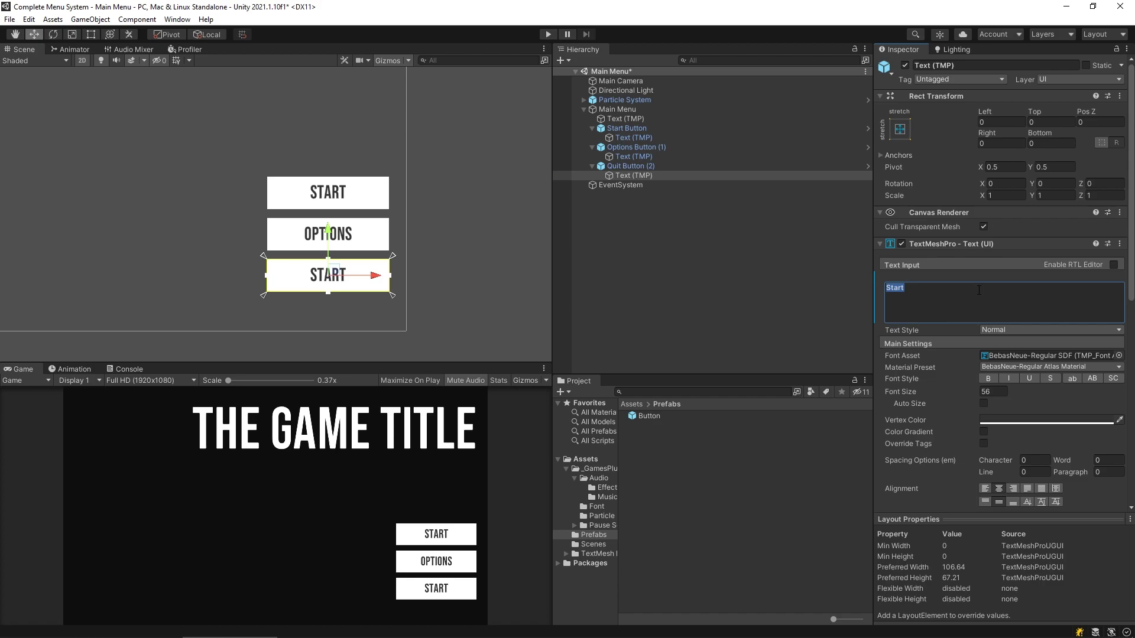
type("Quit")
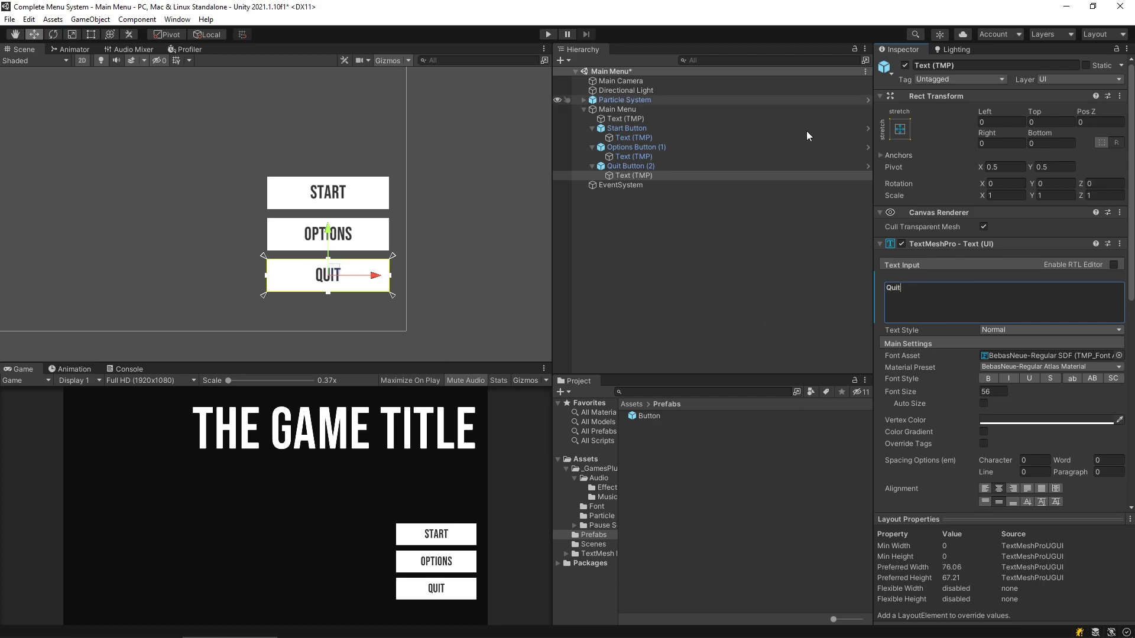
left_click(700, 295)
left_click(549, 34)
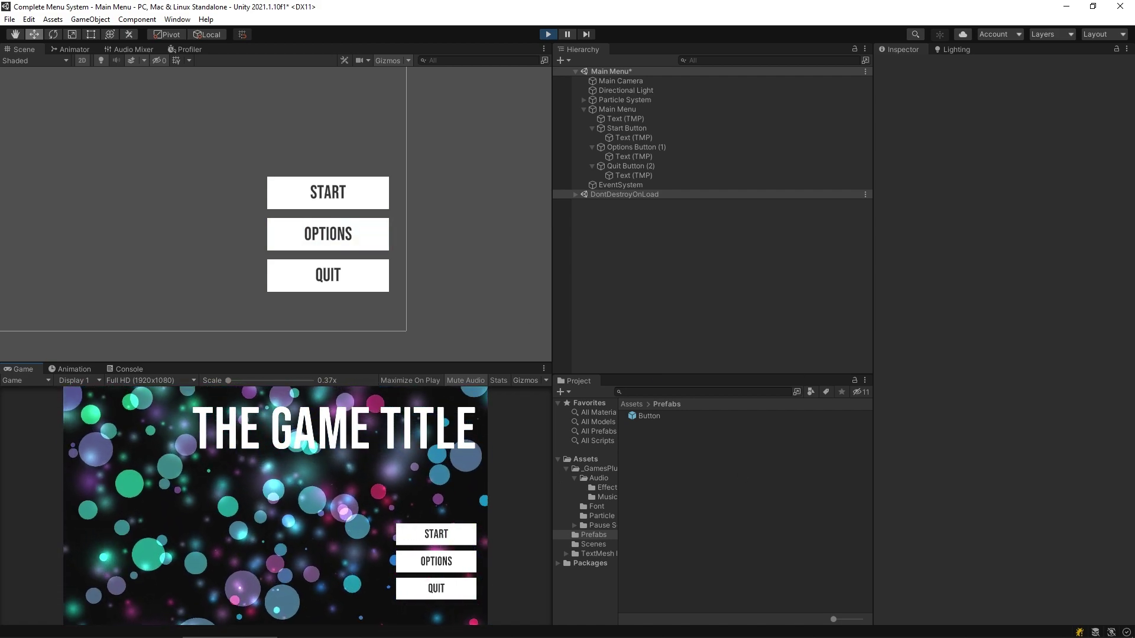
left_click(547, 34)
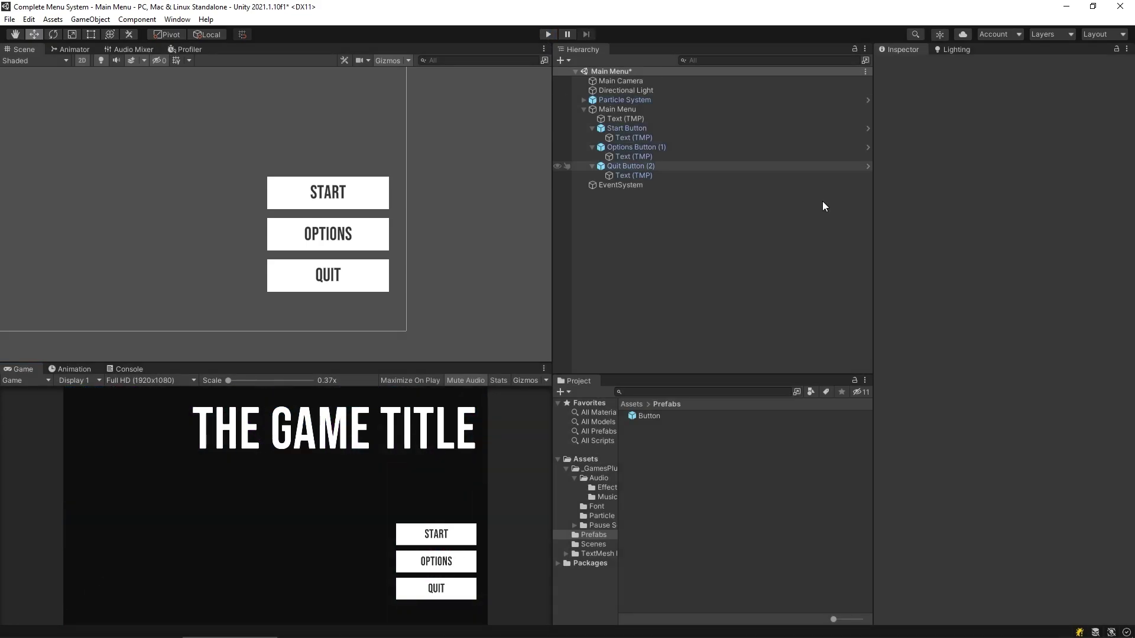